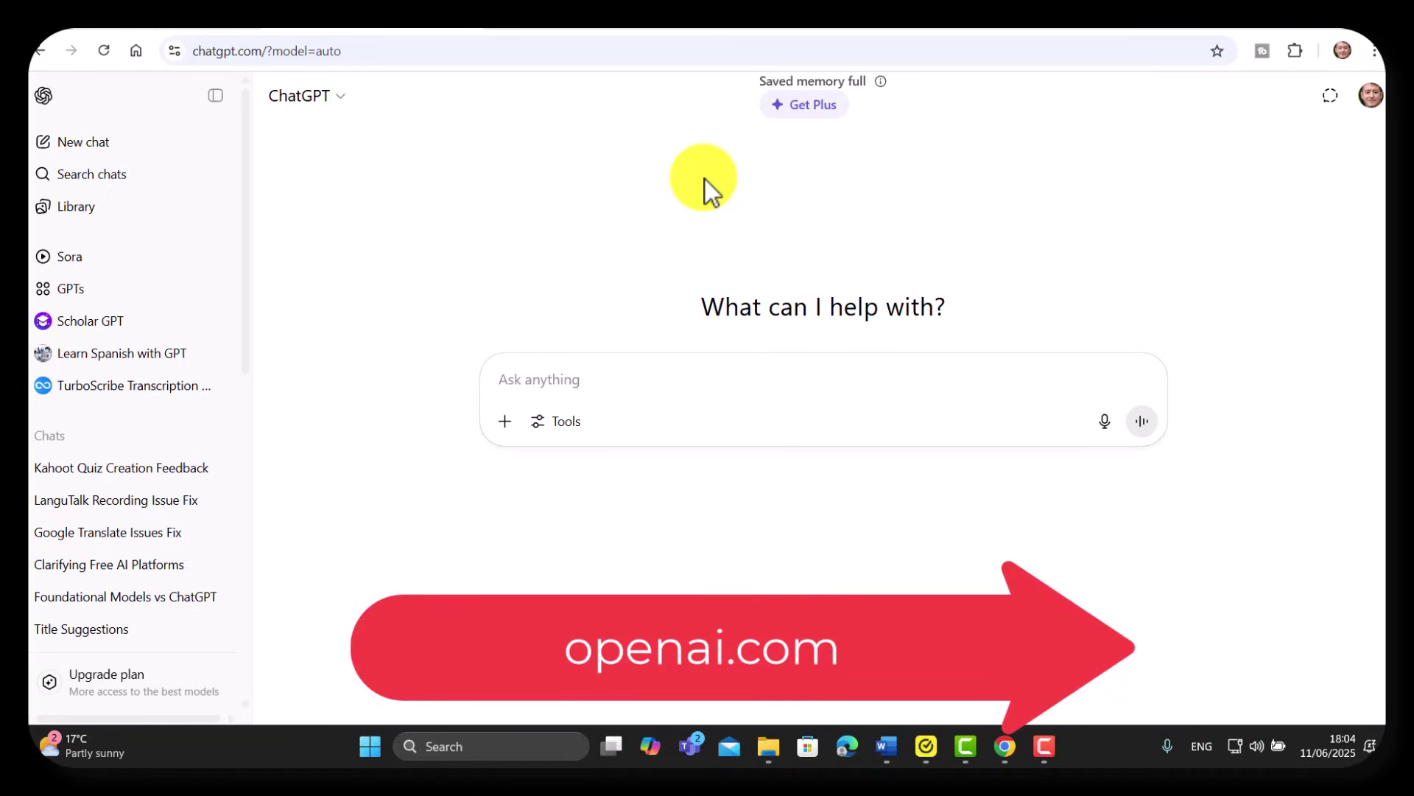
pyautogui.click(324, 97)
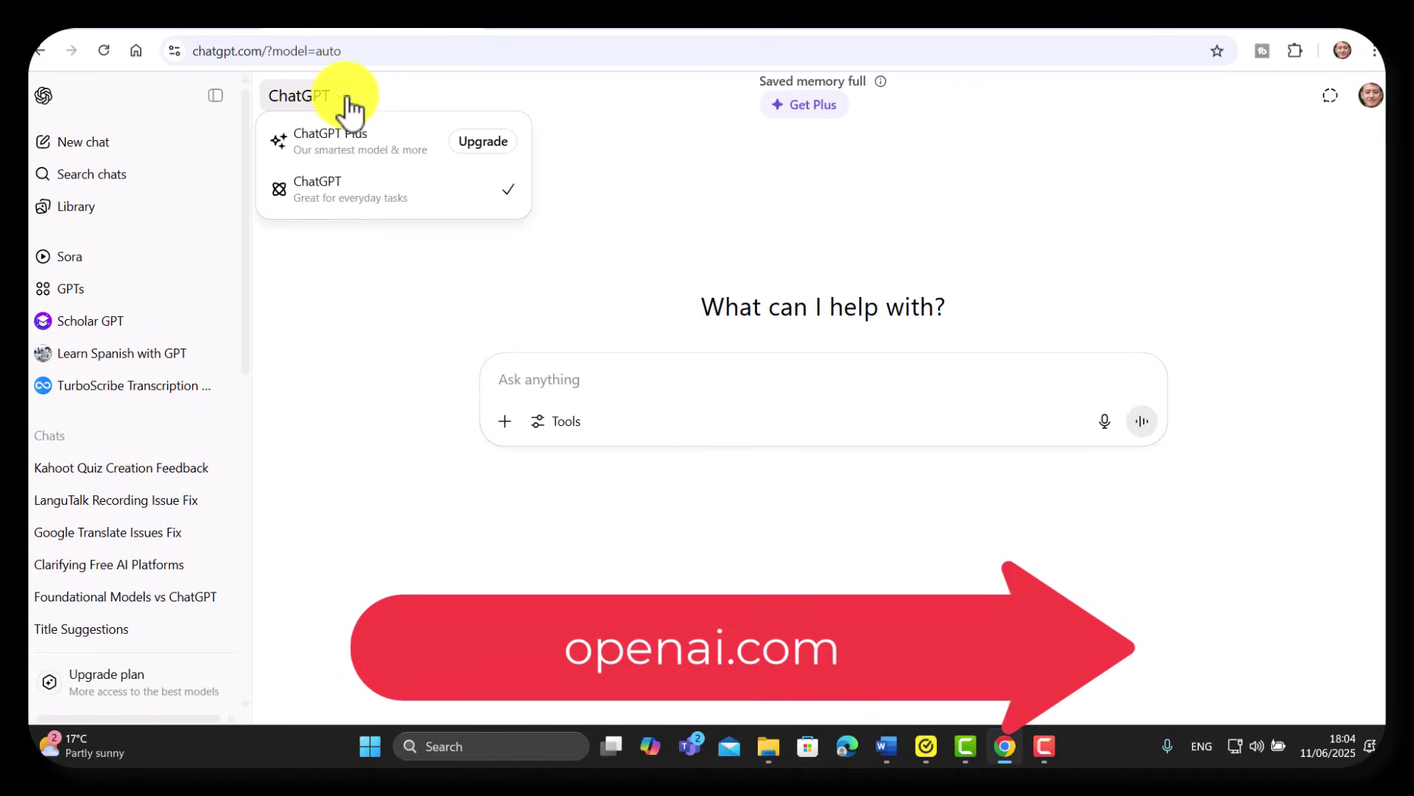
pyautogui.click(334, 207)
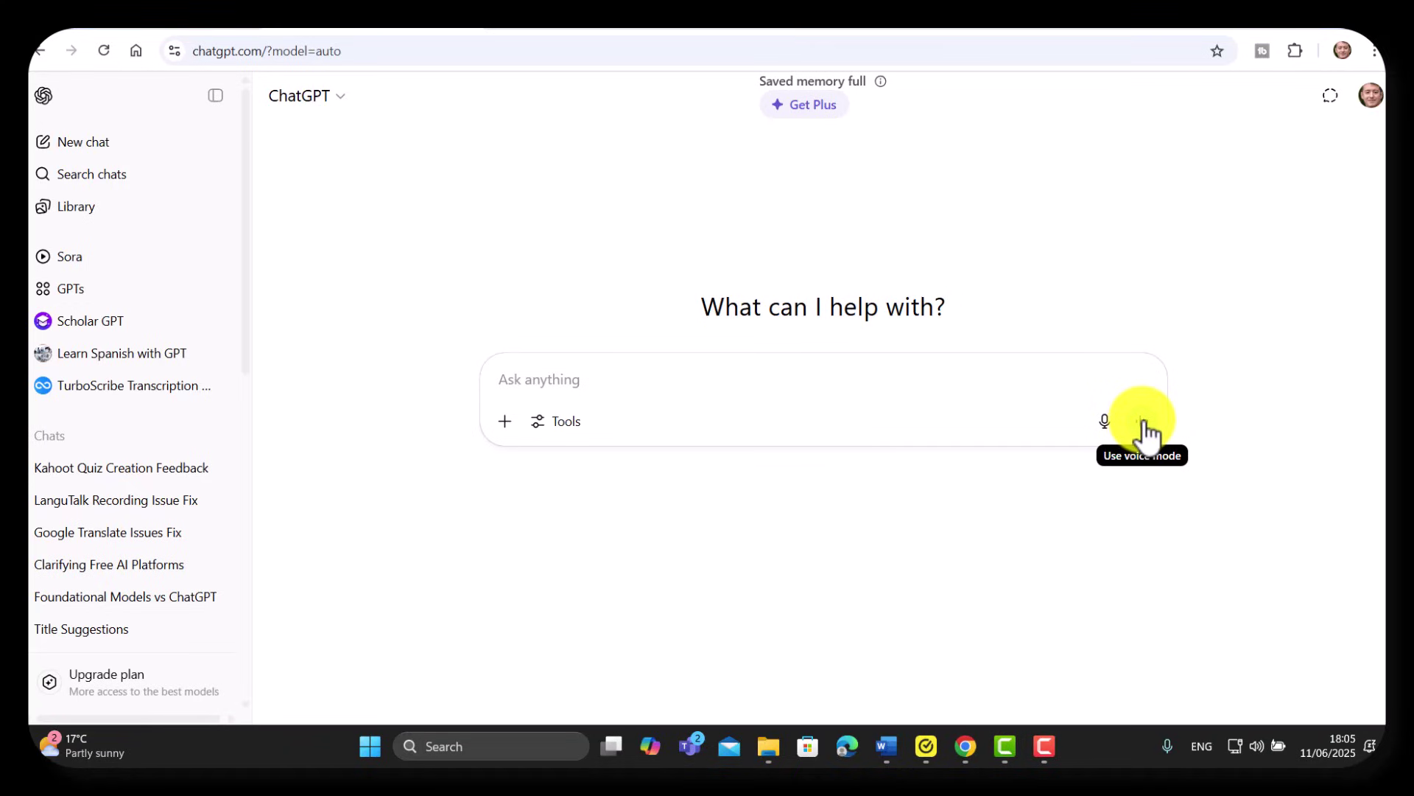
# Step: Talk with ChatGPT in English voice mode about a typical day, ending on wake-up time
pyautogui.click(1144, 423)
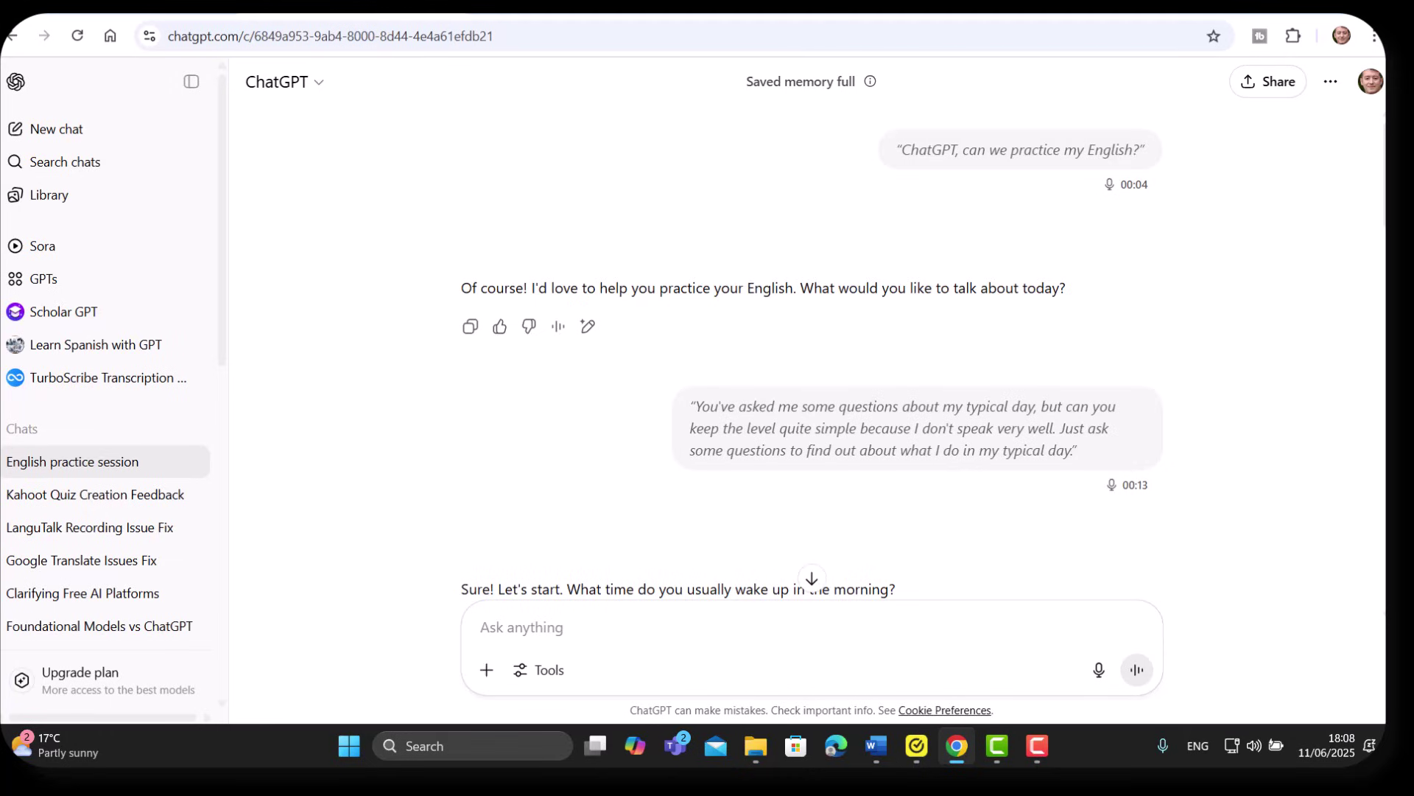
# Step: Scroll through the English practice session transcript to review the exchange
pyautogui.scroll(-3, 1382, 146)
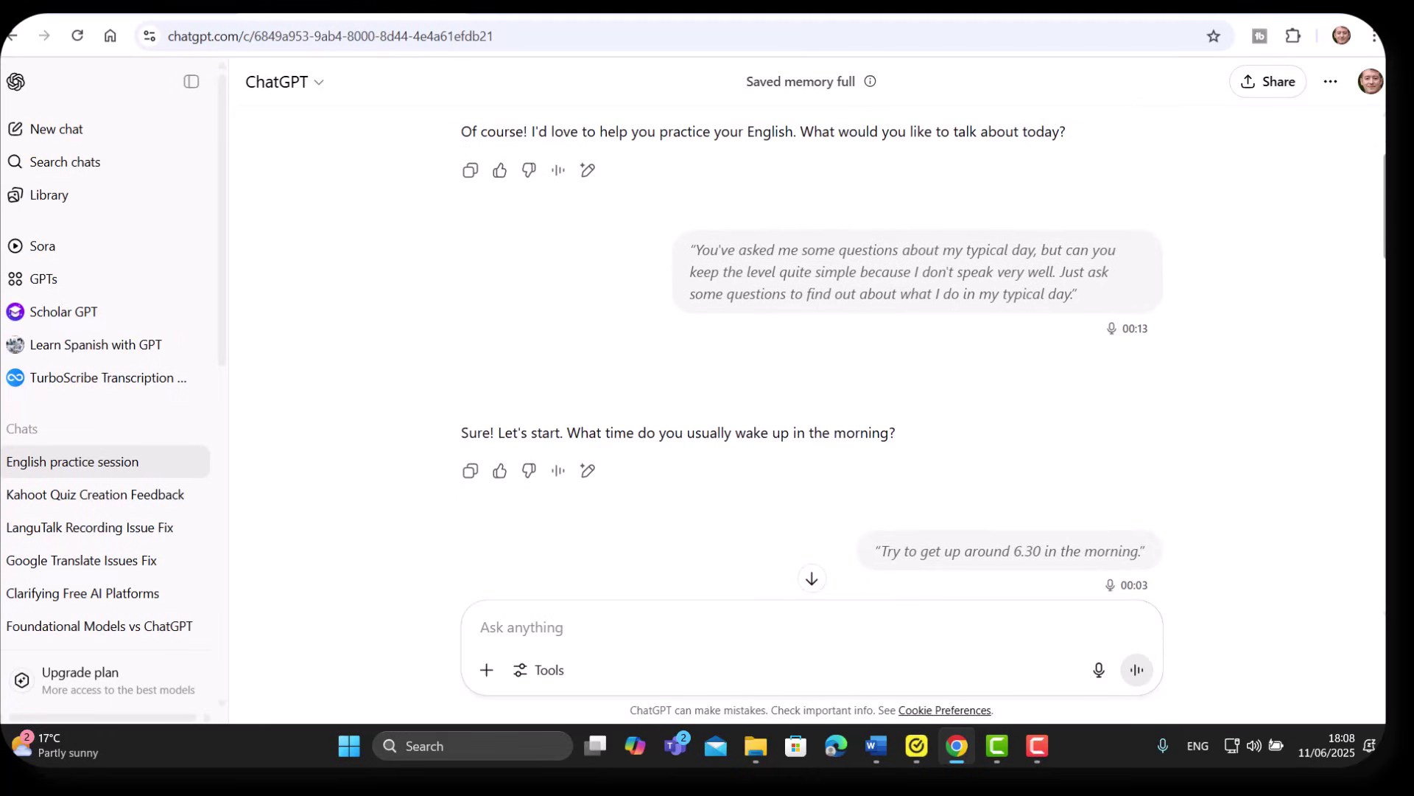
pyautogui.scroll(-4, 1384, 267)
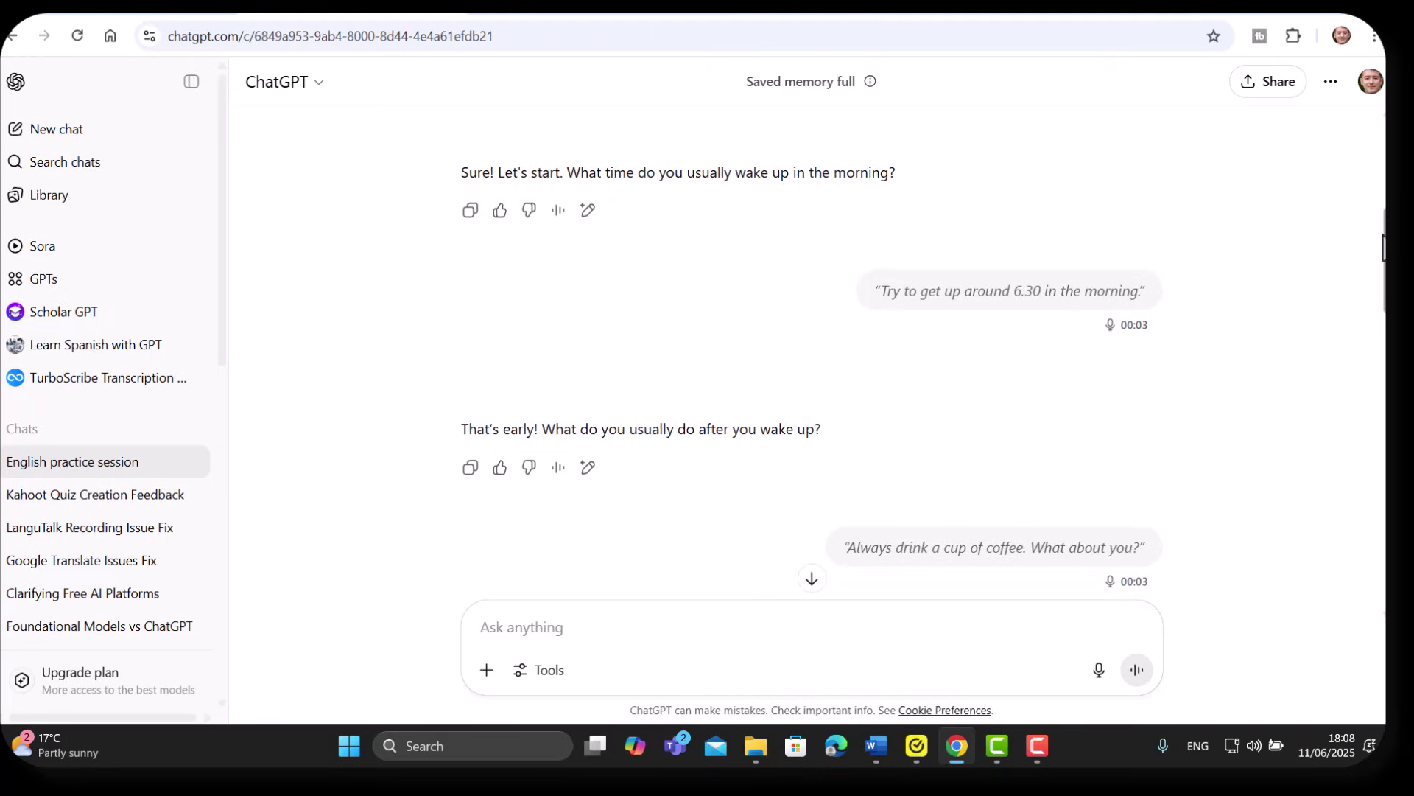
pyautogui.moveTo(1384, 266); pyautogui.dragTo(1383, 184)
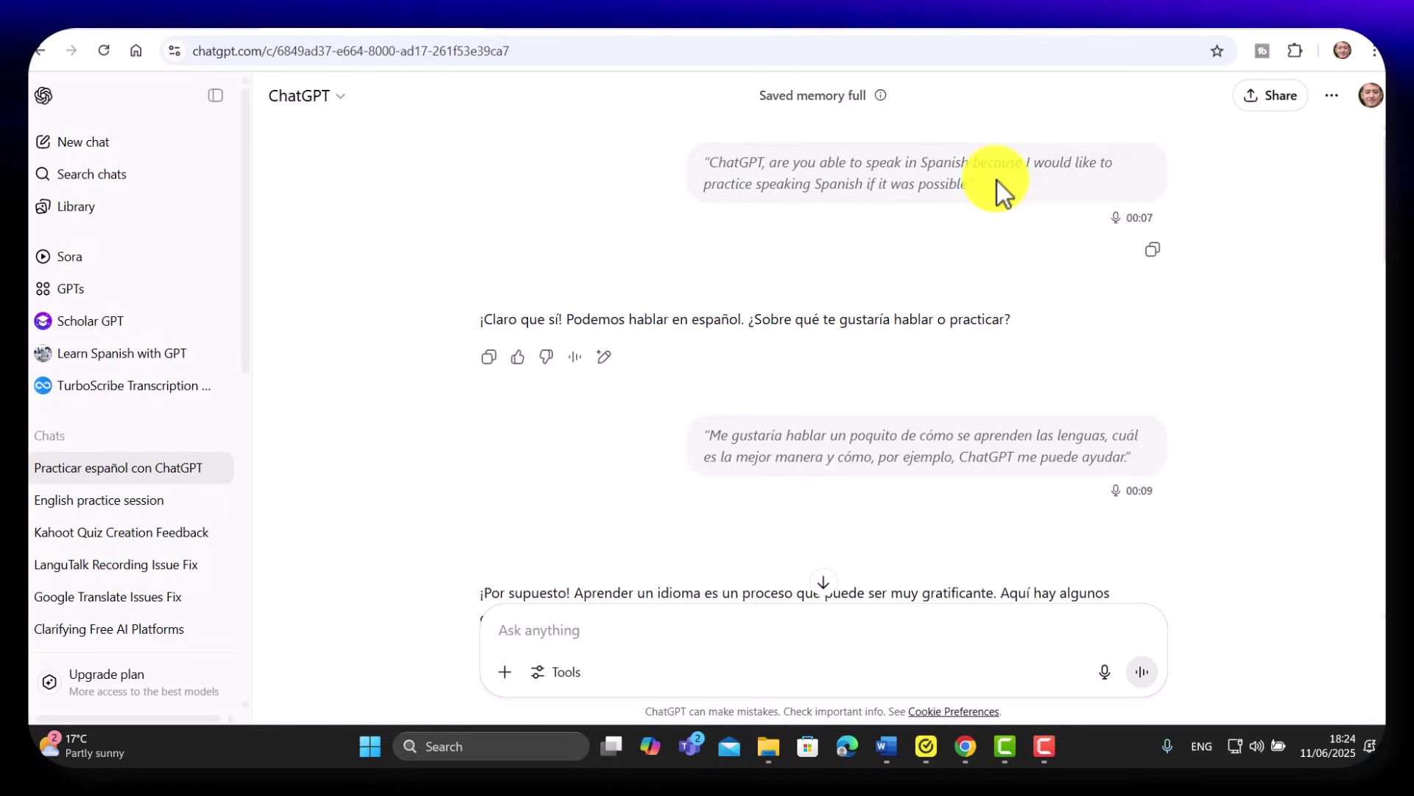
# Step: Open an empty ChatGPT conversation via New chat in the sidebar
pyautogui.click(68, 156)
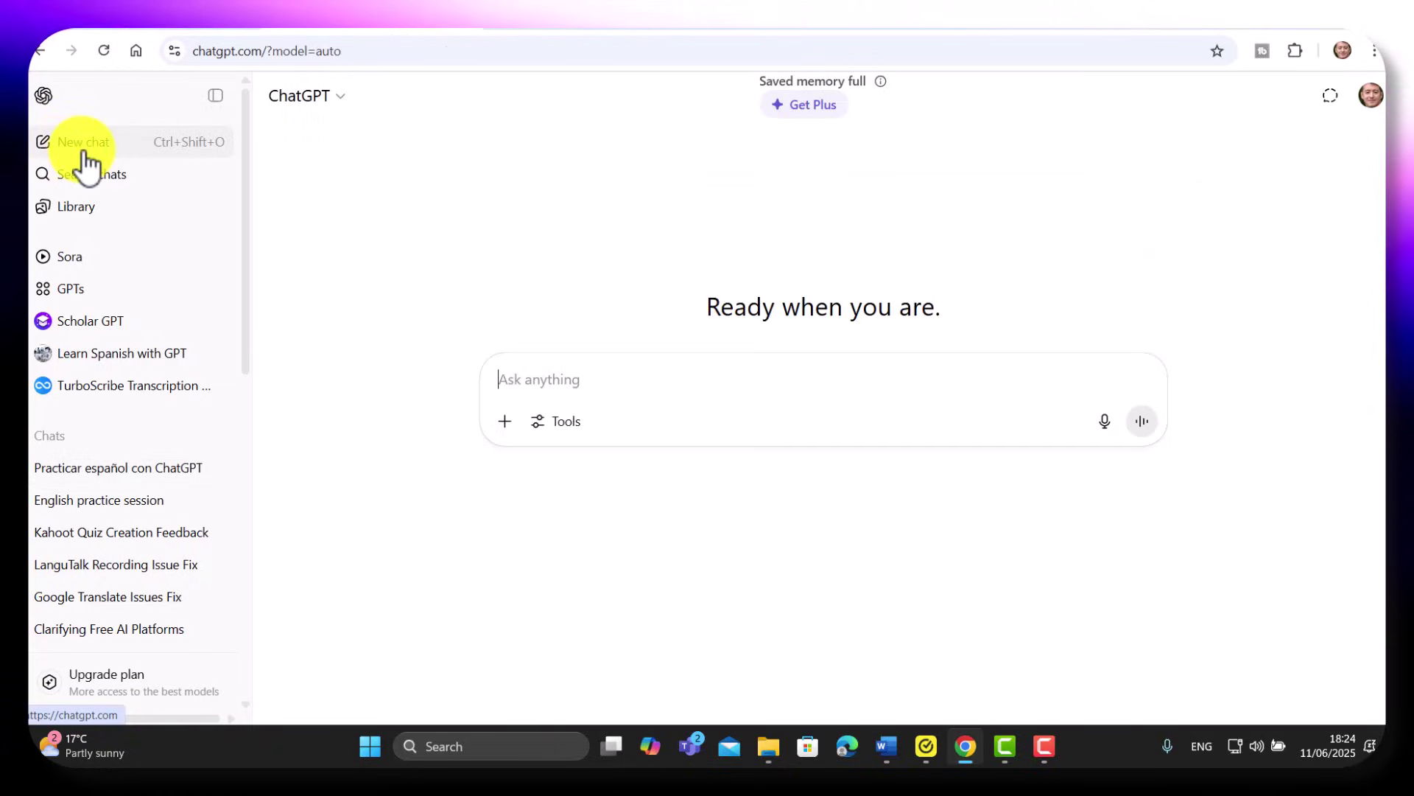
# Step: Hold a Spanish voice conversation about breakfast in Spain in the new chat
pyautogui.click(1143, 426)
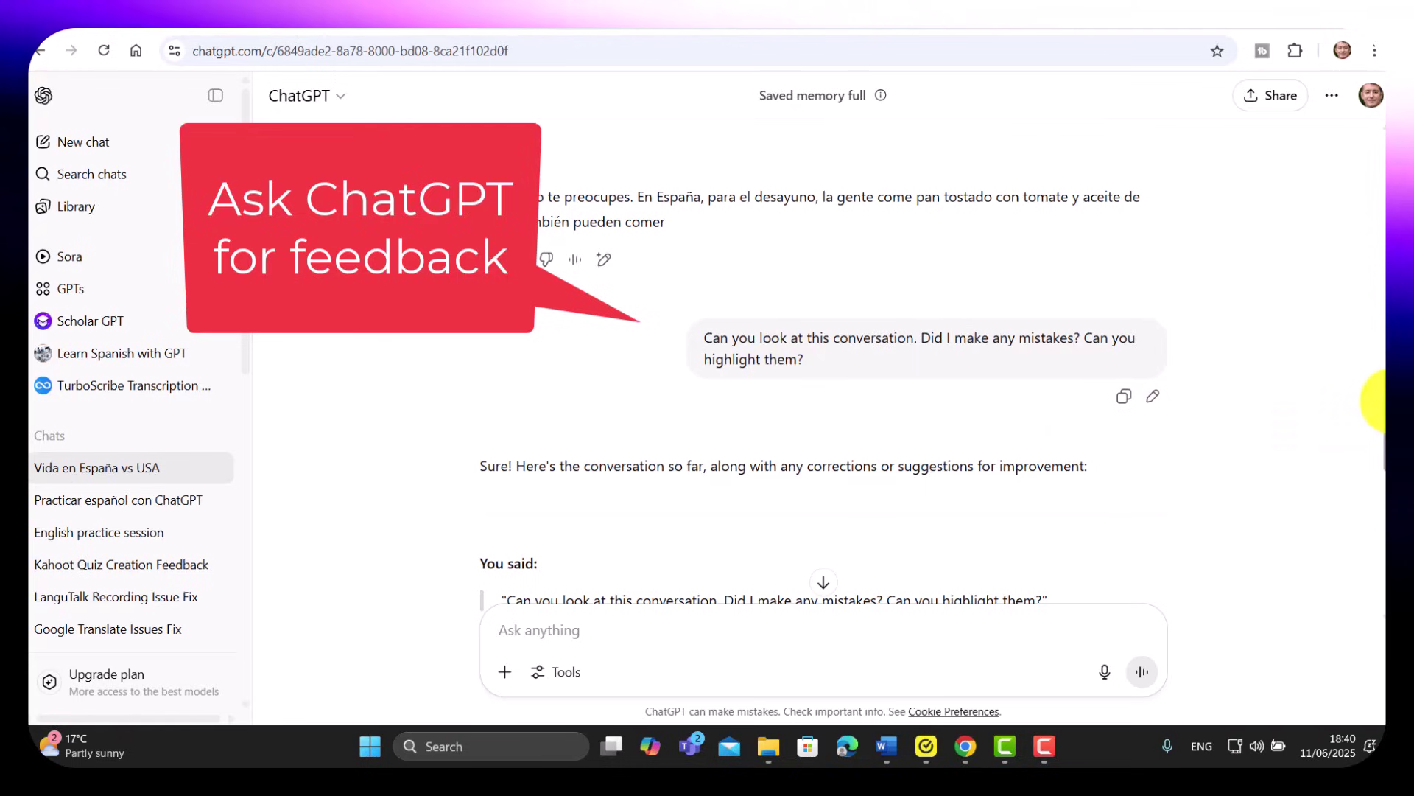
pyautogui.moveTo(1382, 412); pyautogui.dragTo(1379, 506)
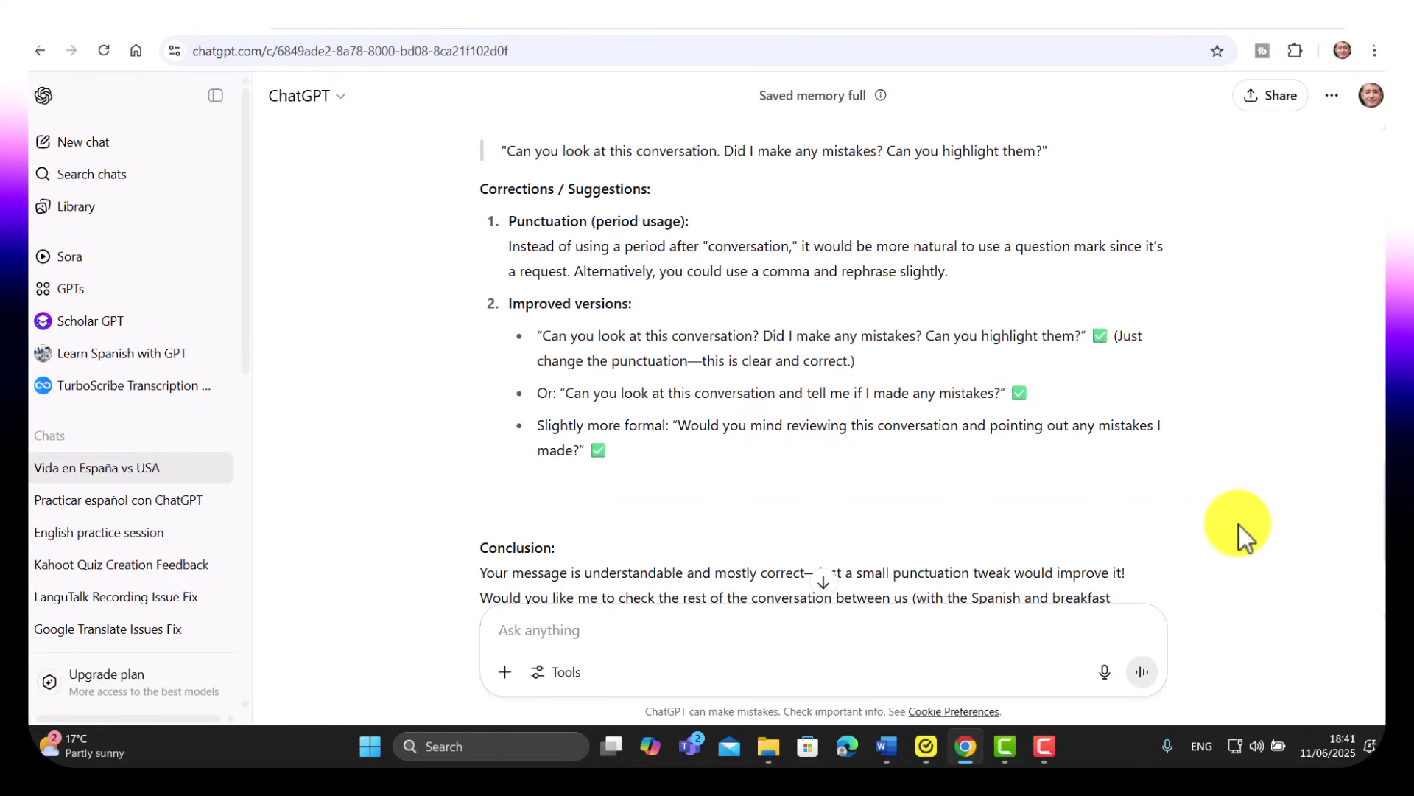
pyautogui.moveTo(1376, 519); pyautogui.dragTo(1376, 424)
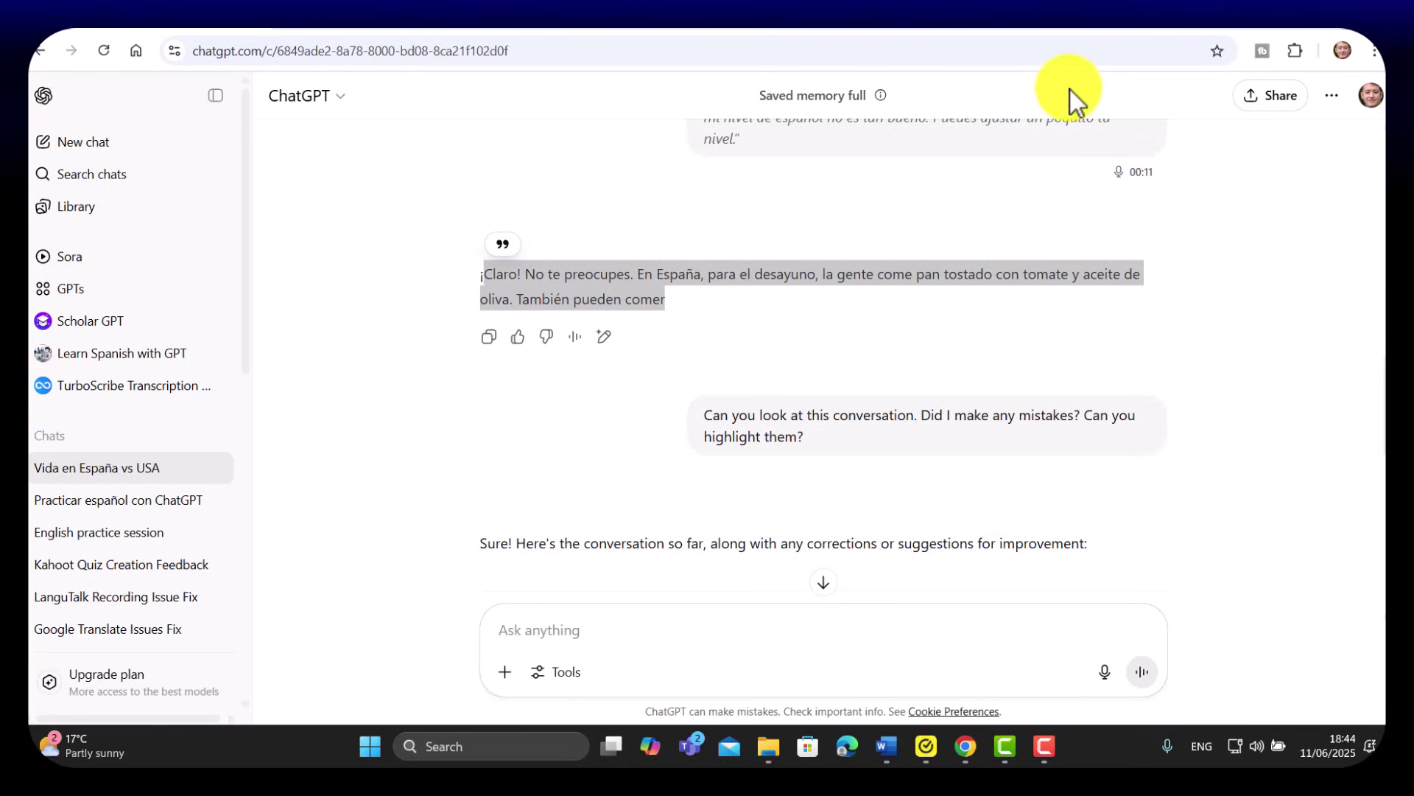
# Step: Have the Spanish breakfast reply read aloud
pyautogui.moveTo(1374, 404); pyautogui.dragTo(1376, 372)
pyautogui.click(462, 373)
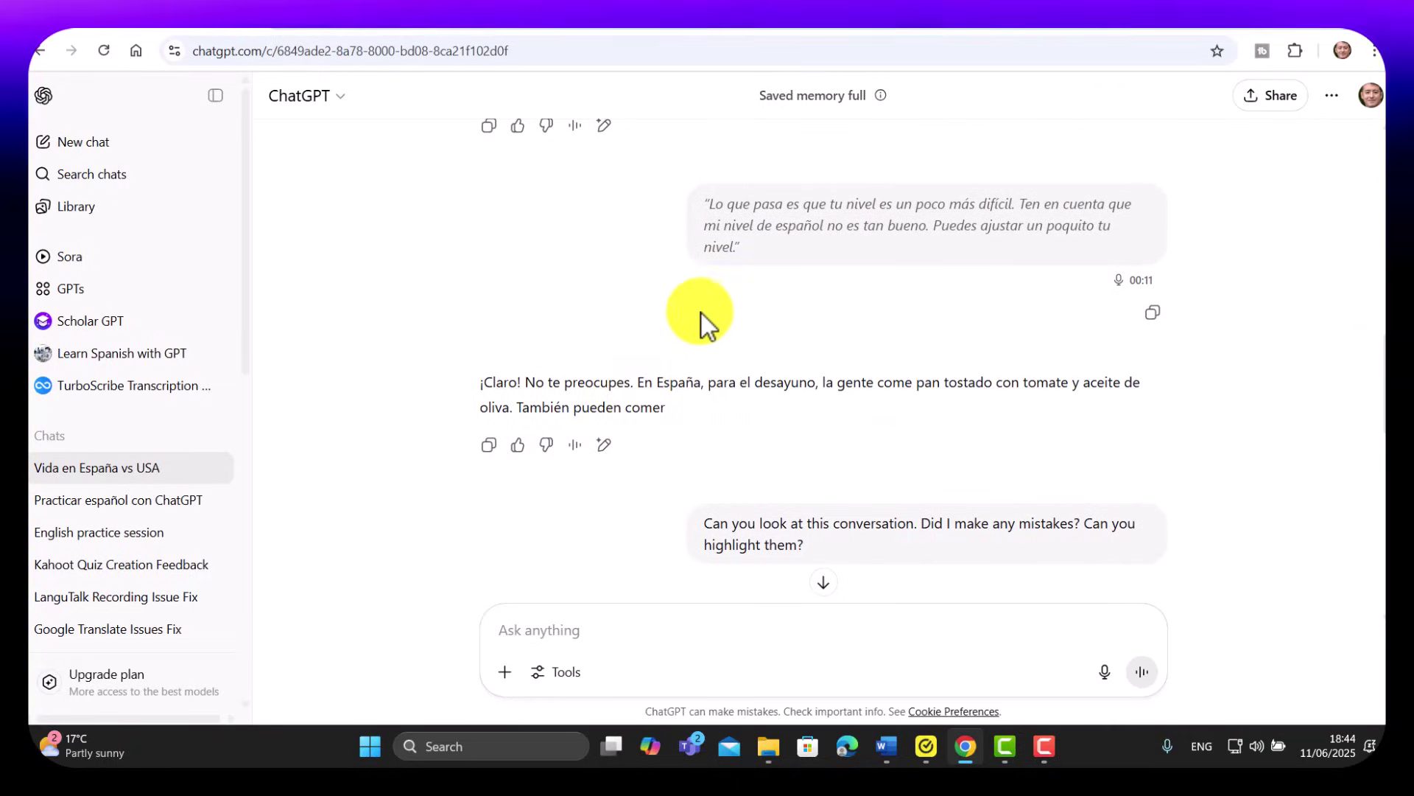
pyautogui.click(575, 445)
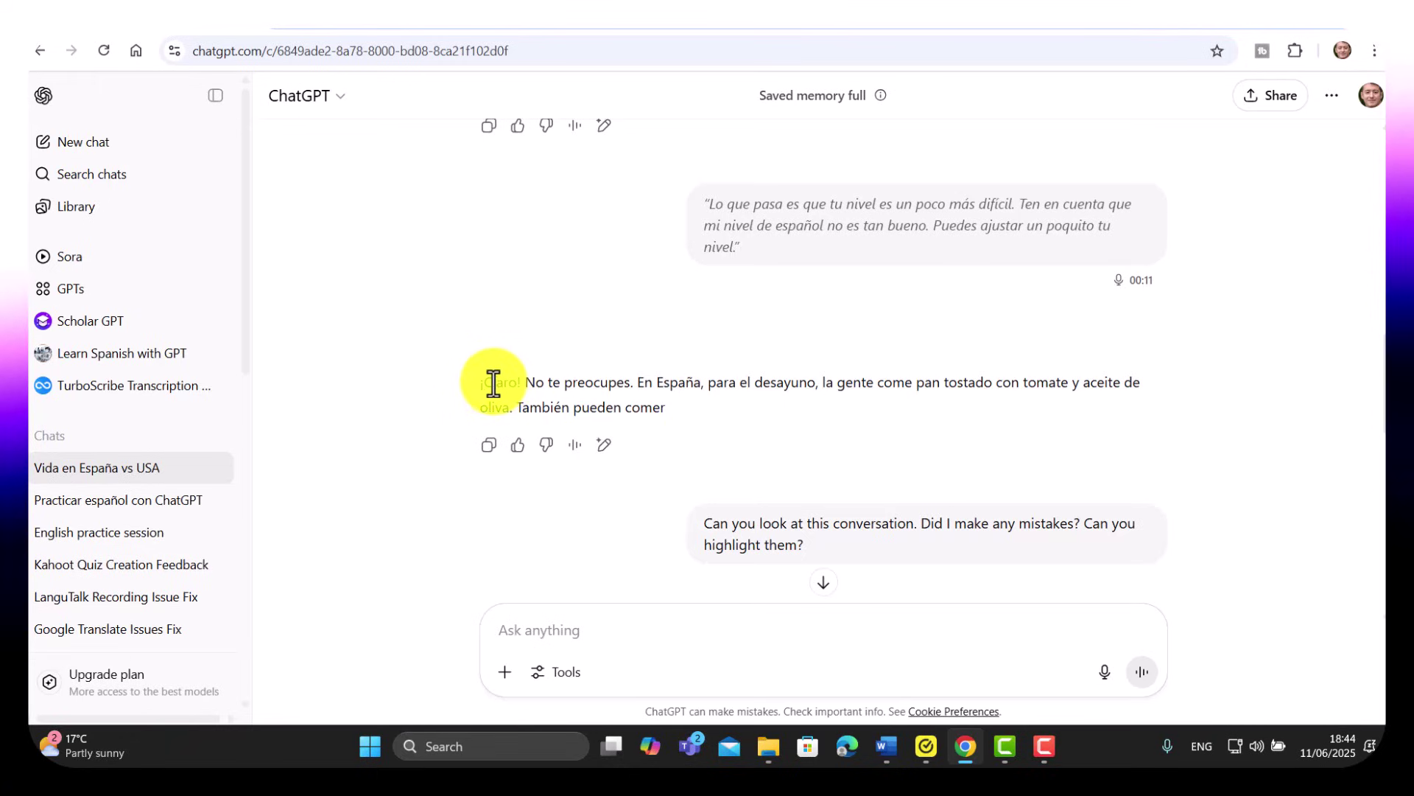
# Step: Copy the full Spanish reply about toast with tomato and olive oil
pyautogui.moveTo(525, 385); pyautogui.dragTo(524, 409)
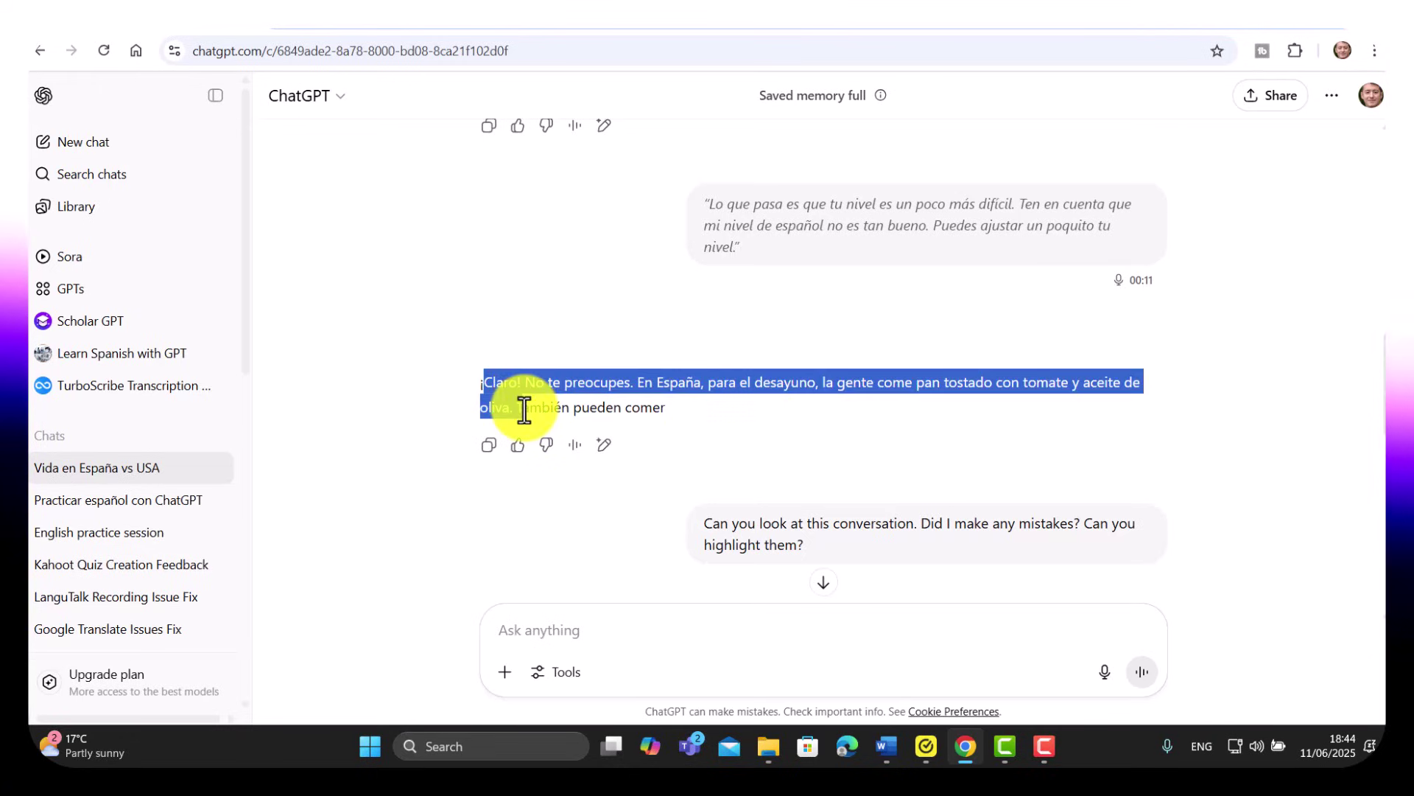
pyautogui.moveTo(617, 410); pyautogui.dragTo(674, 412)
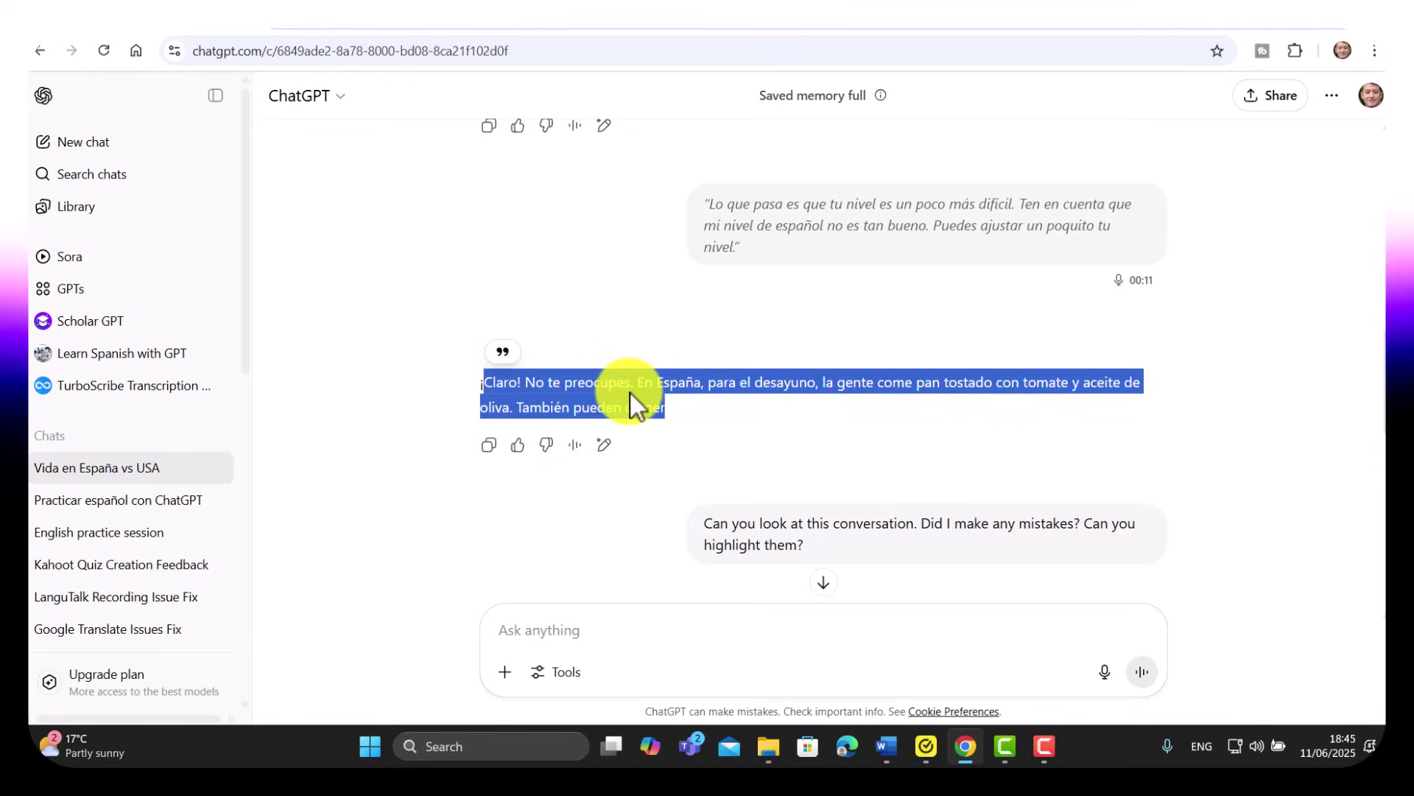
pyautogui.rightClick(631, 396)
pyautogui.click(660, 413)
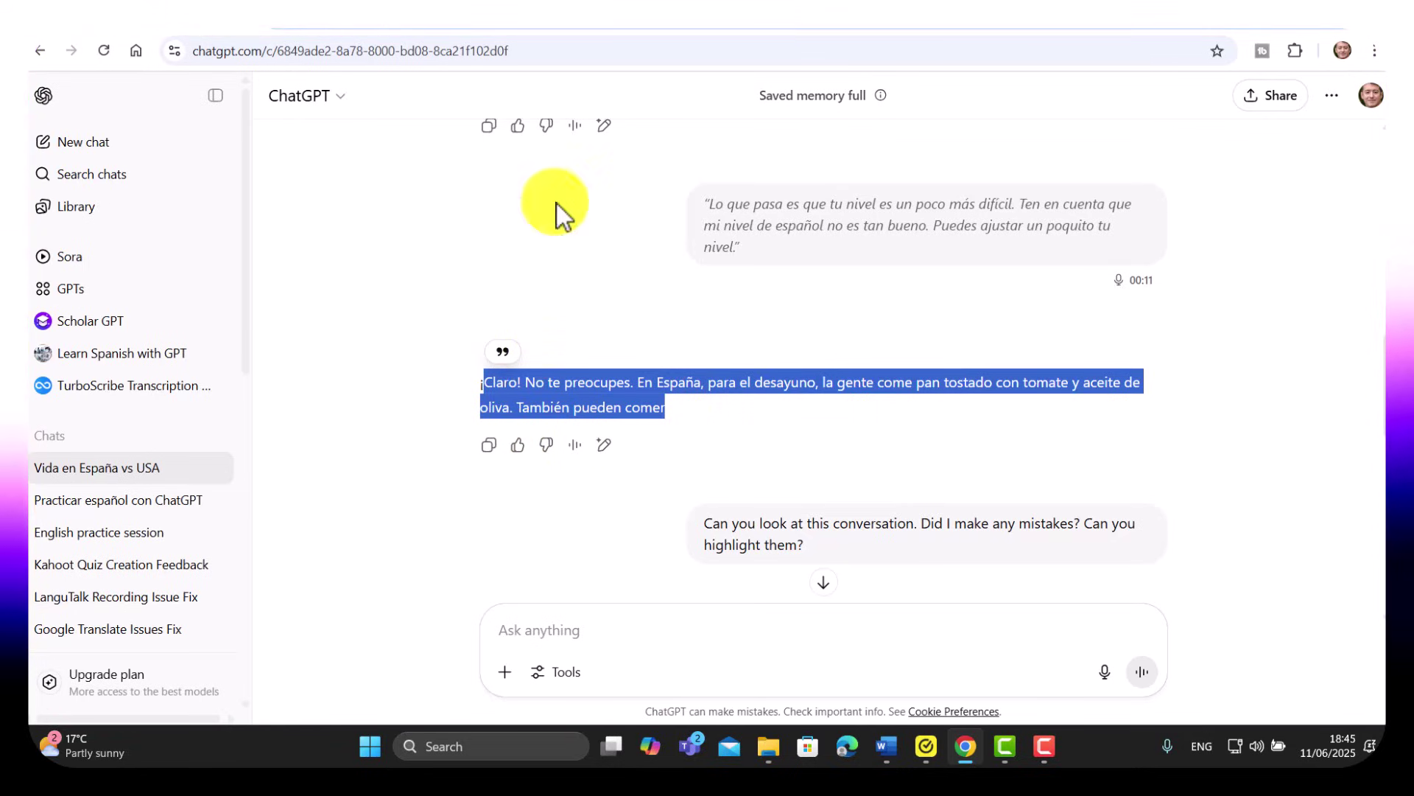
# Step: Paste the Spanish reply into Google Translate, replacing the previous source text
pyautogui.click(324, 33)
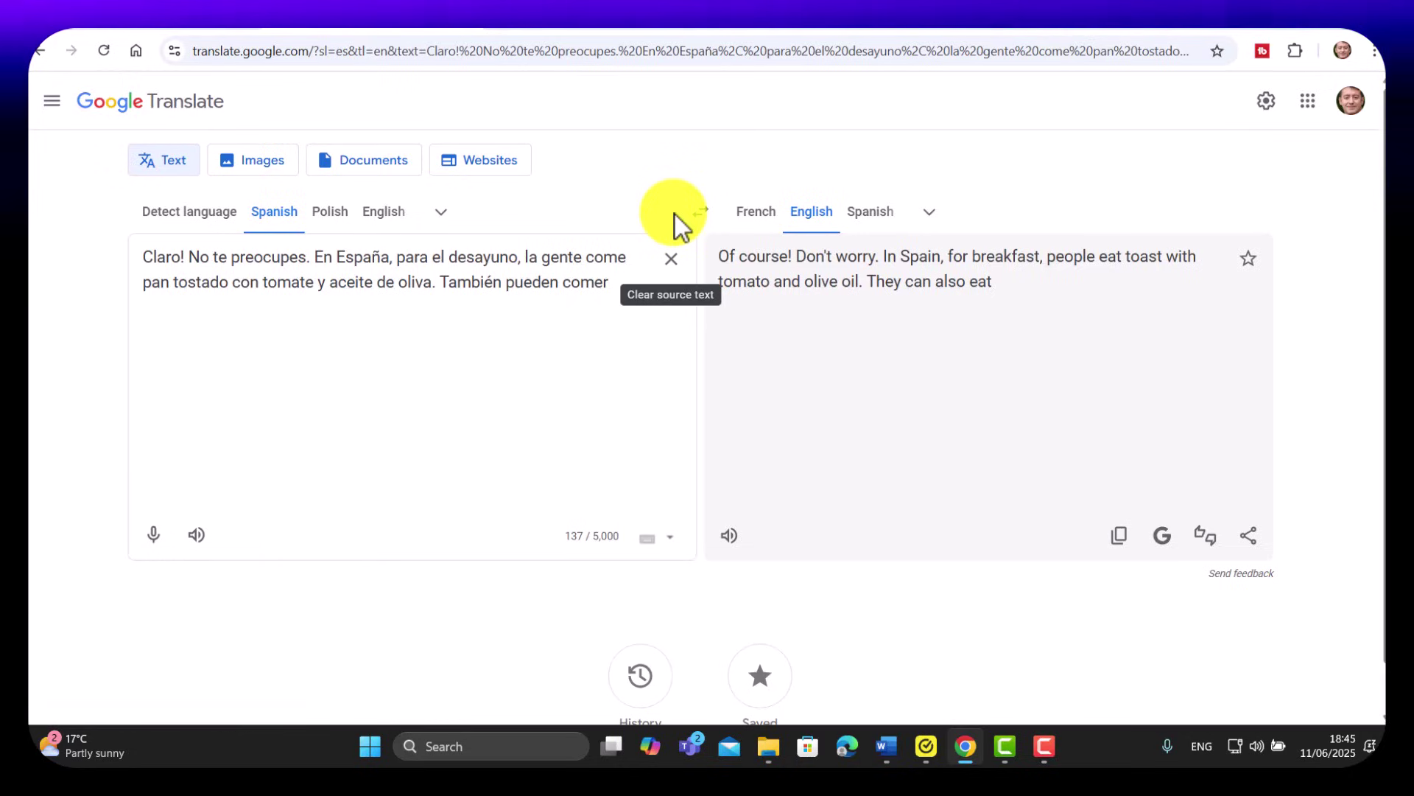
pyautogui.click(670, 260)
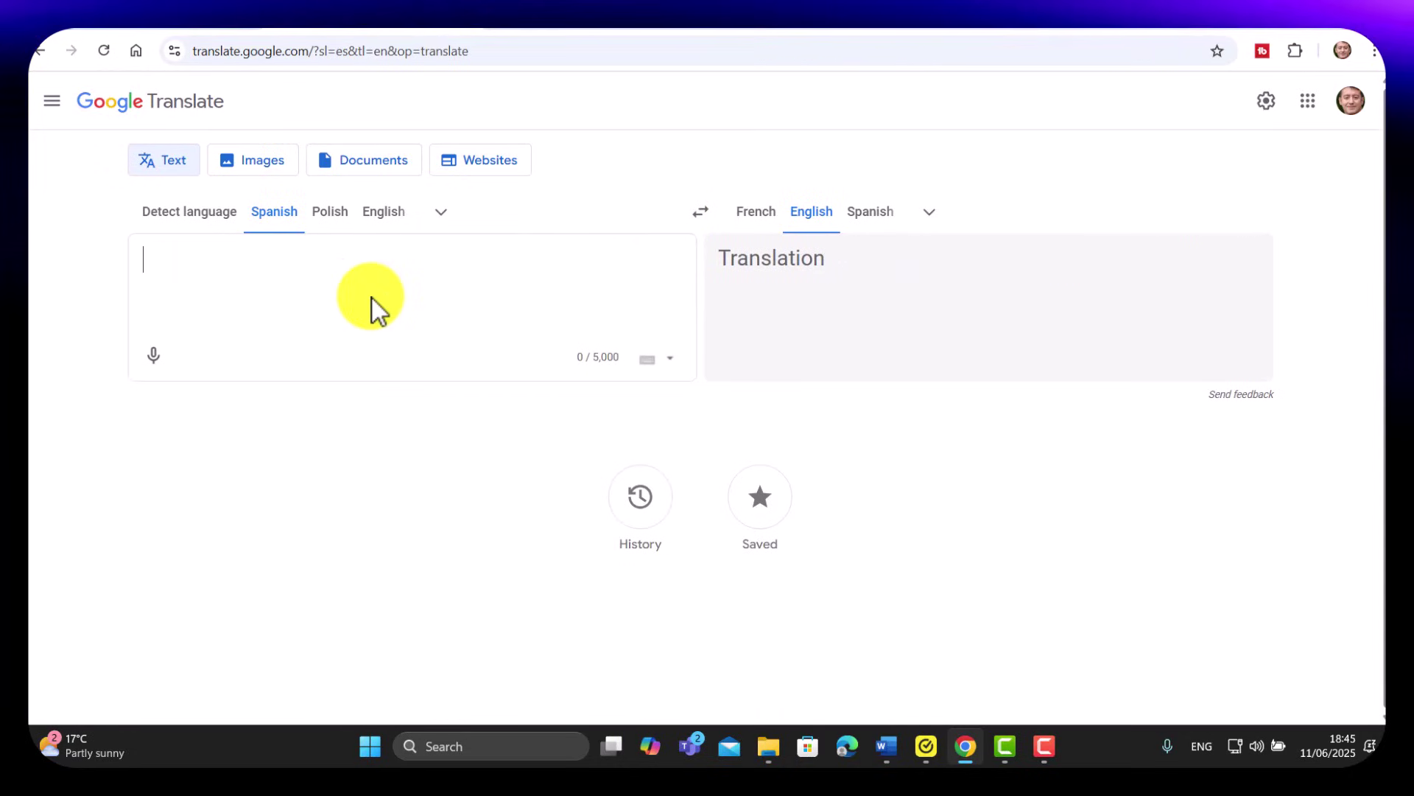
pyautogui.hotkey('ctrl', 'v')
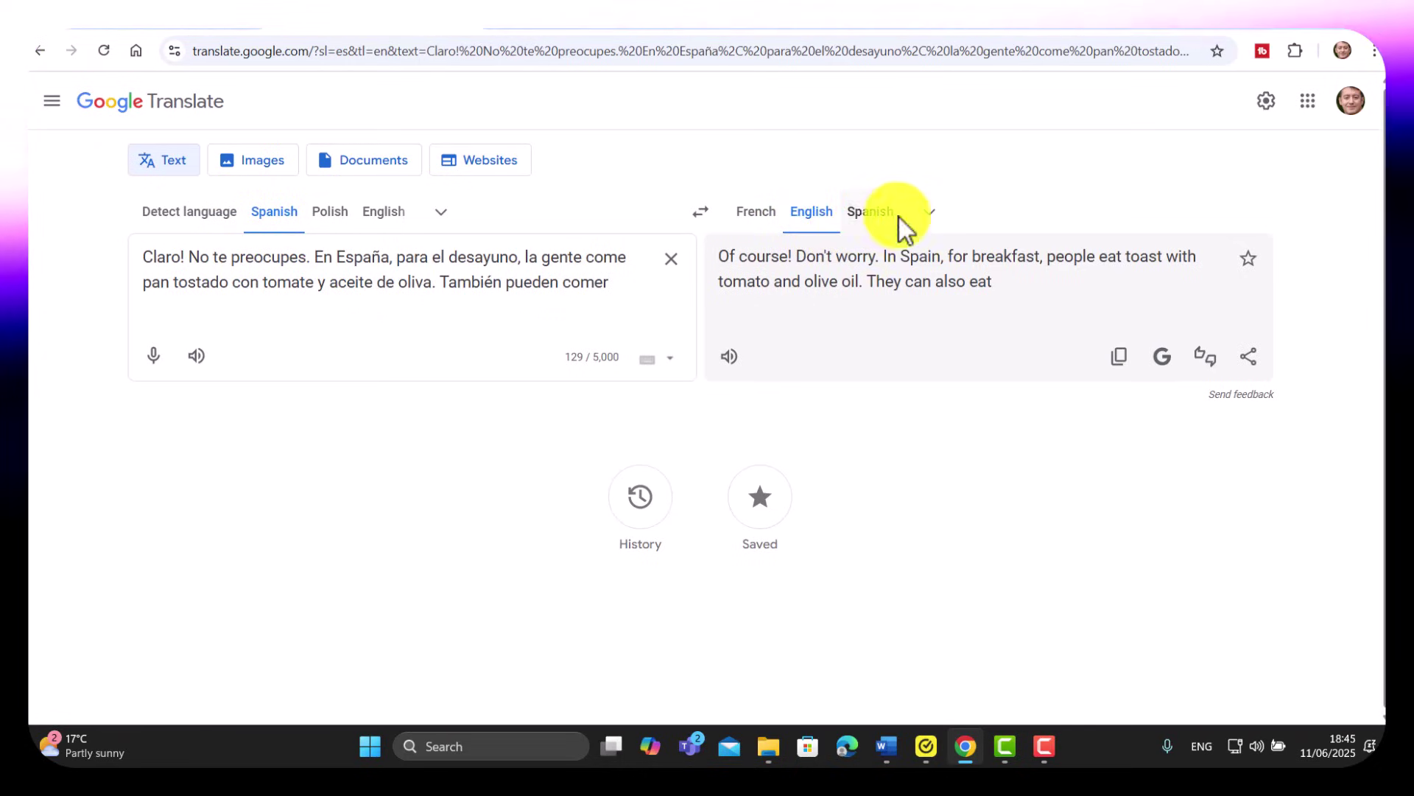
pyautogui.click(930, 214)
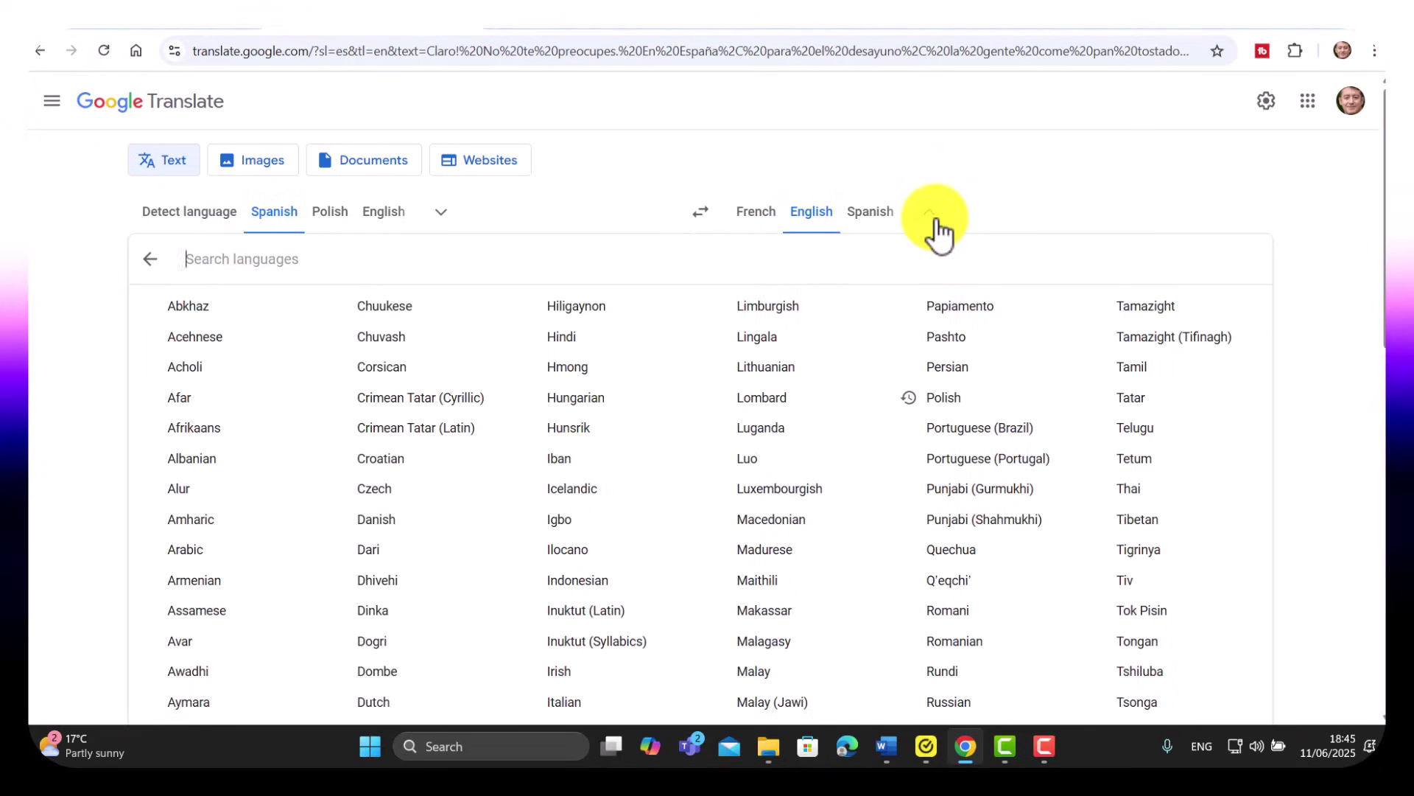
pyautogui.click(931, 215)
# Step: Open a fresh Google Translate page from Google apps and paste the Spanish reply there
pyautogui.click(1311, 103)
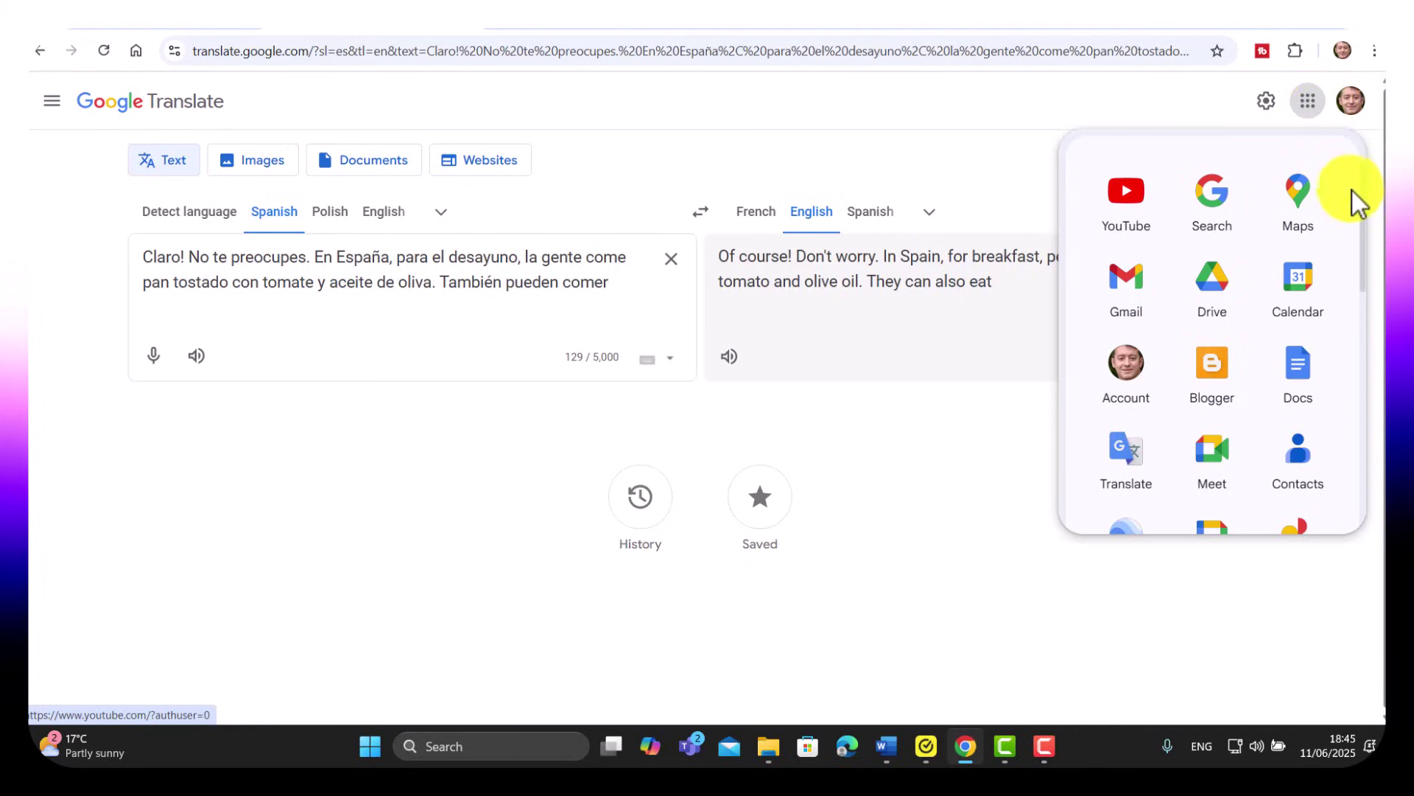
pyautogui.scroll(-1, 1355, 287)
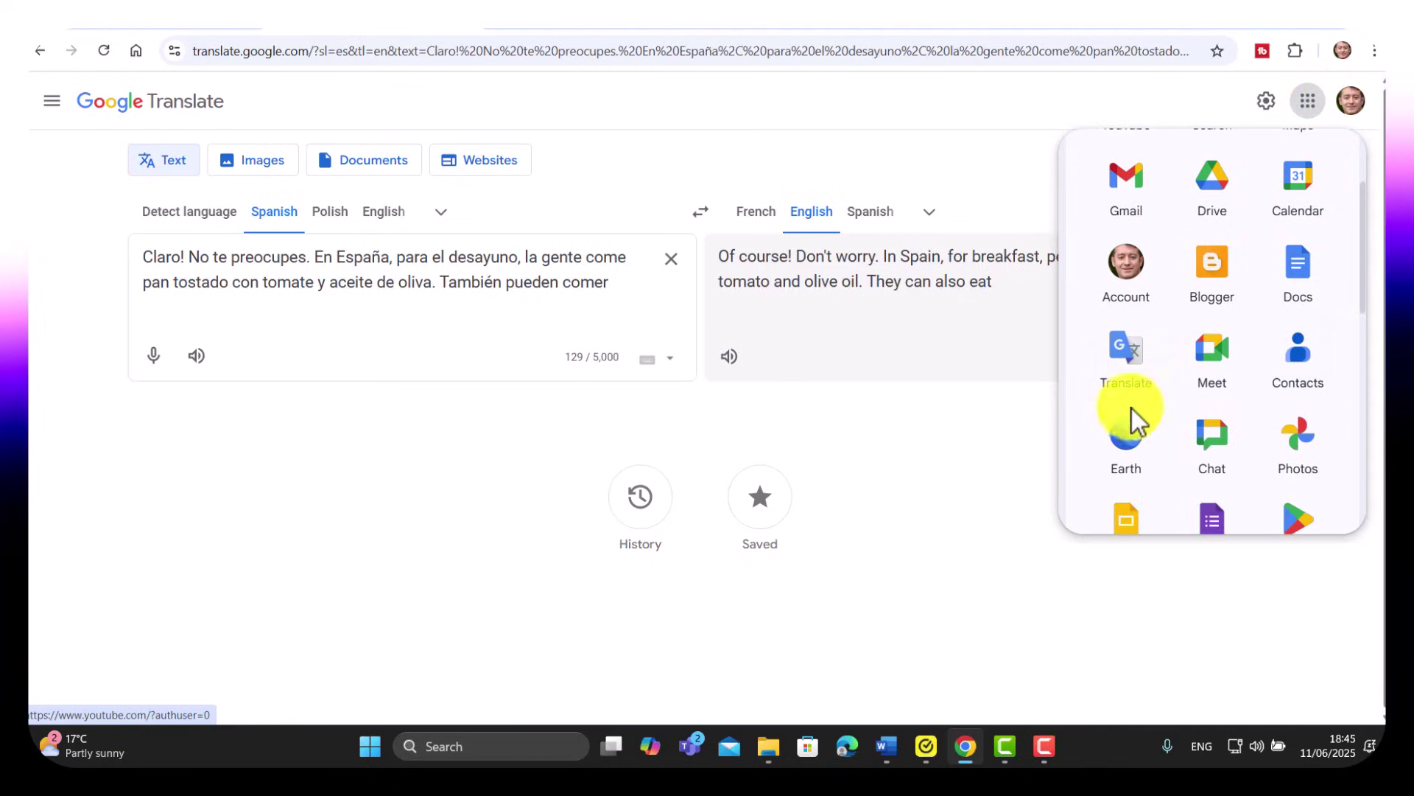
pyautogui.click(1133, 362)
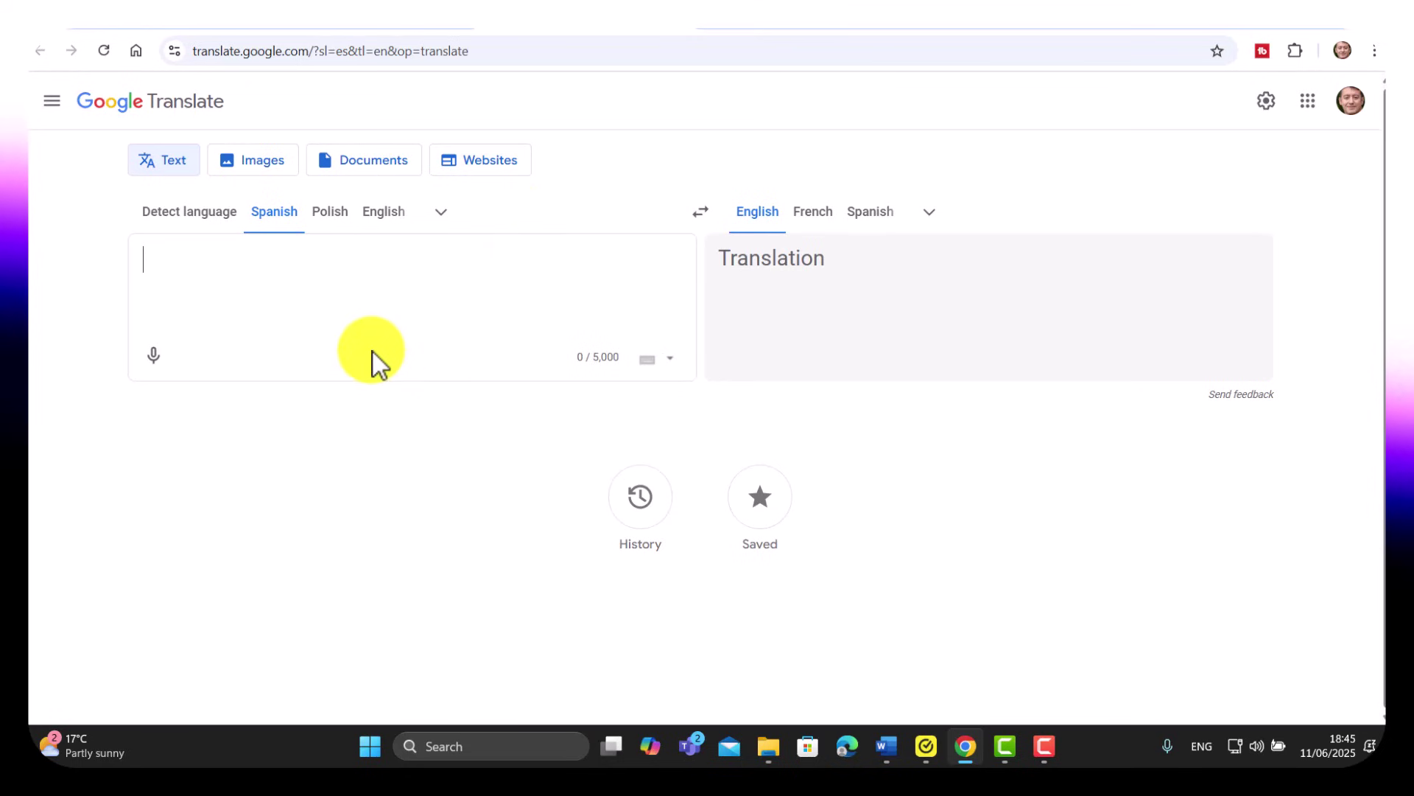
pyautogui.hotkey('ctrl', 'v')
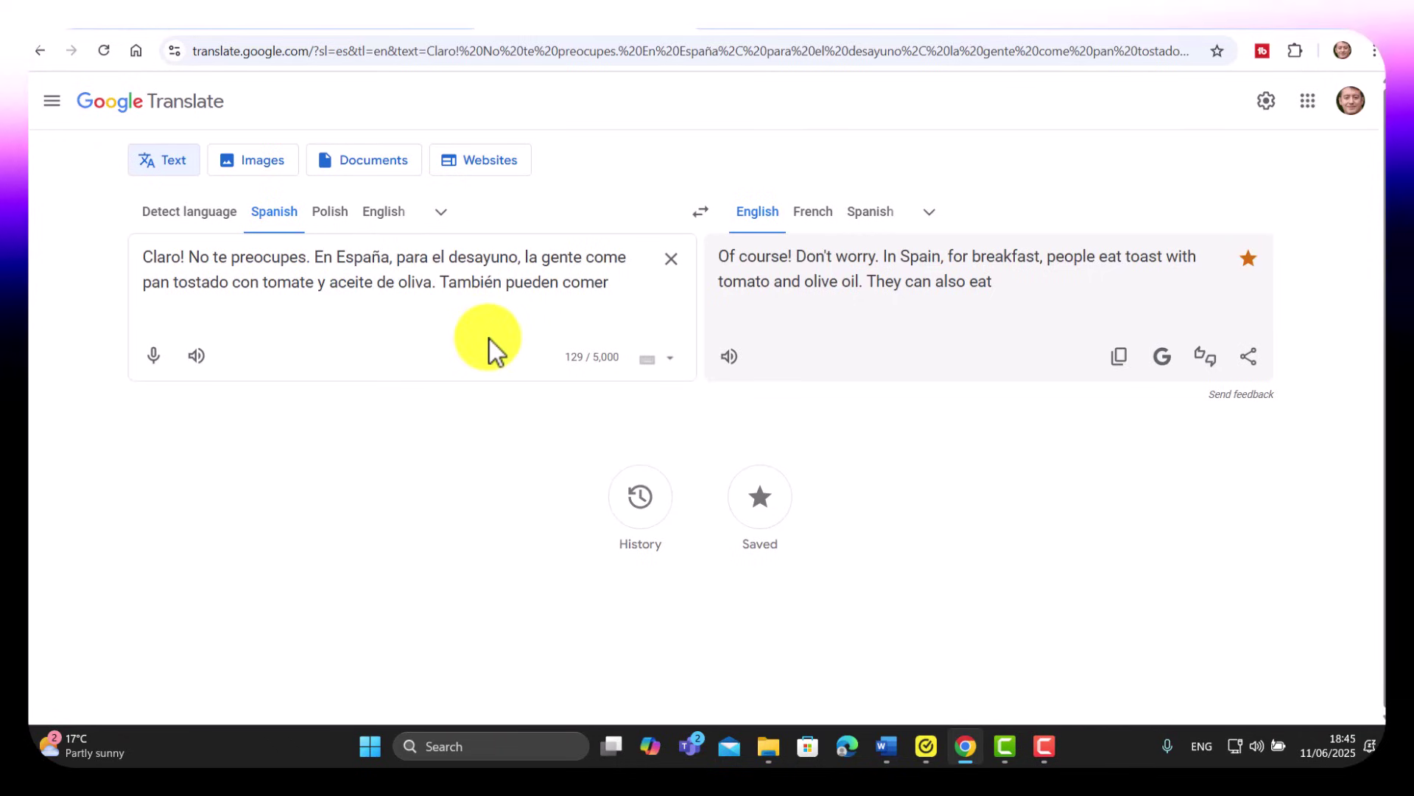
pyautogui.click(759, 496)
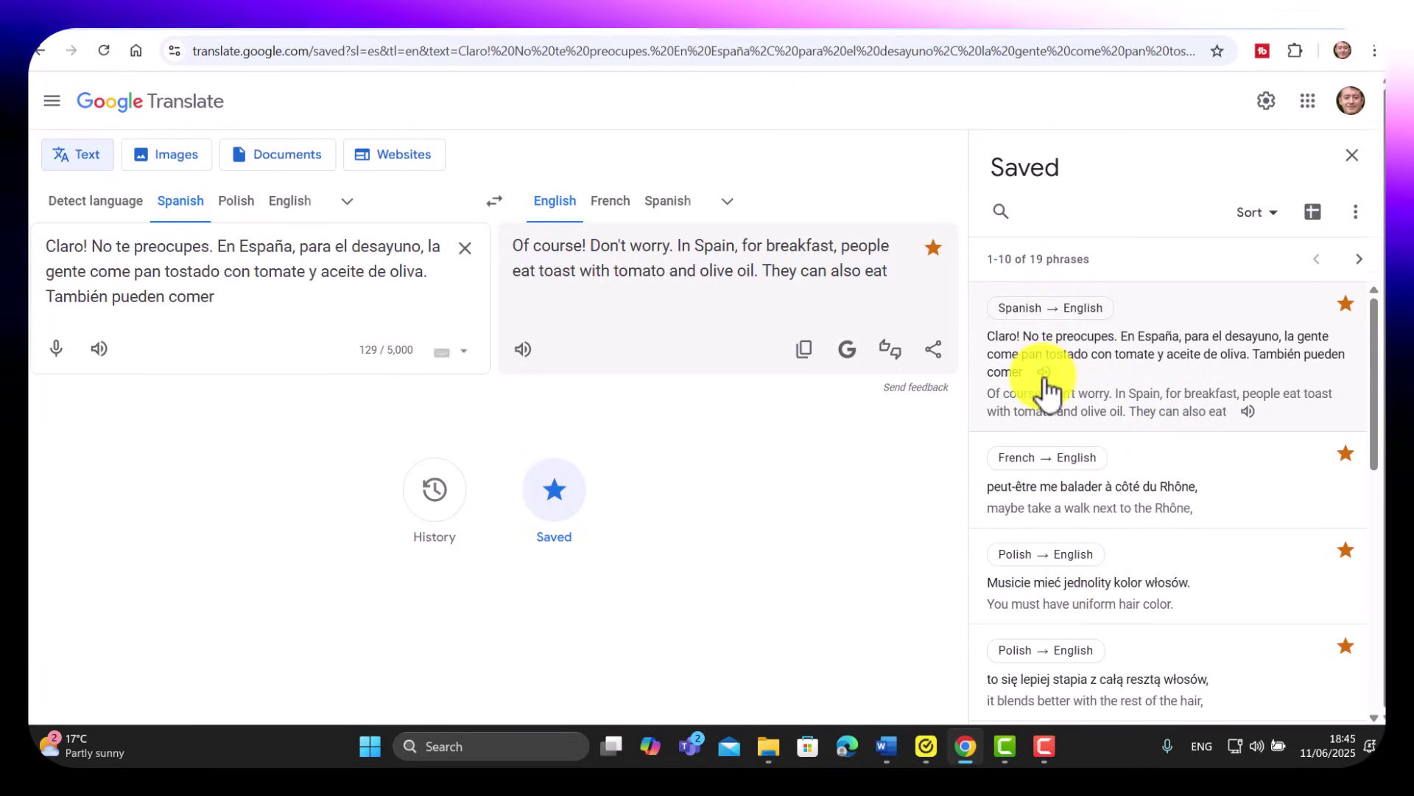
pyautogui.click(1043, 374)
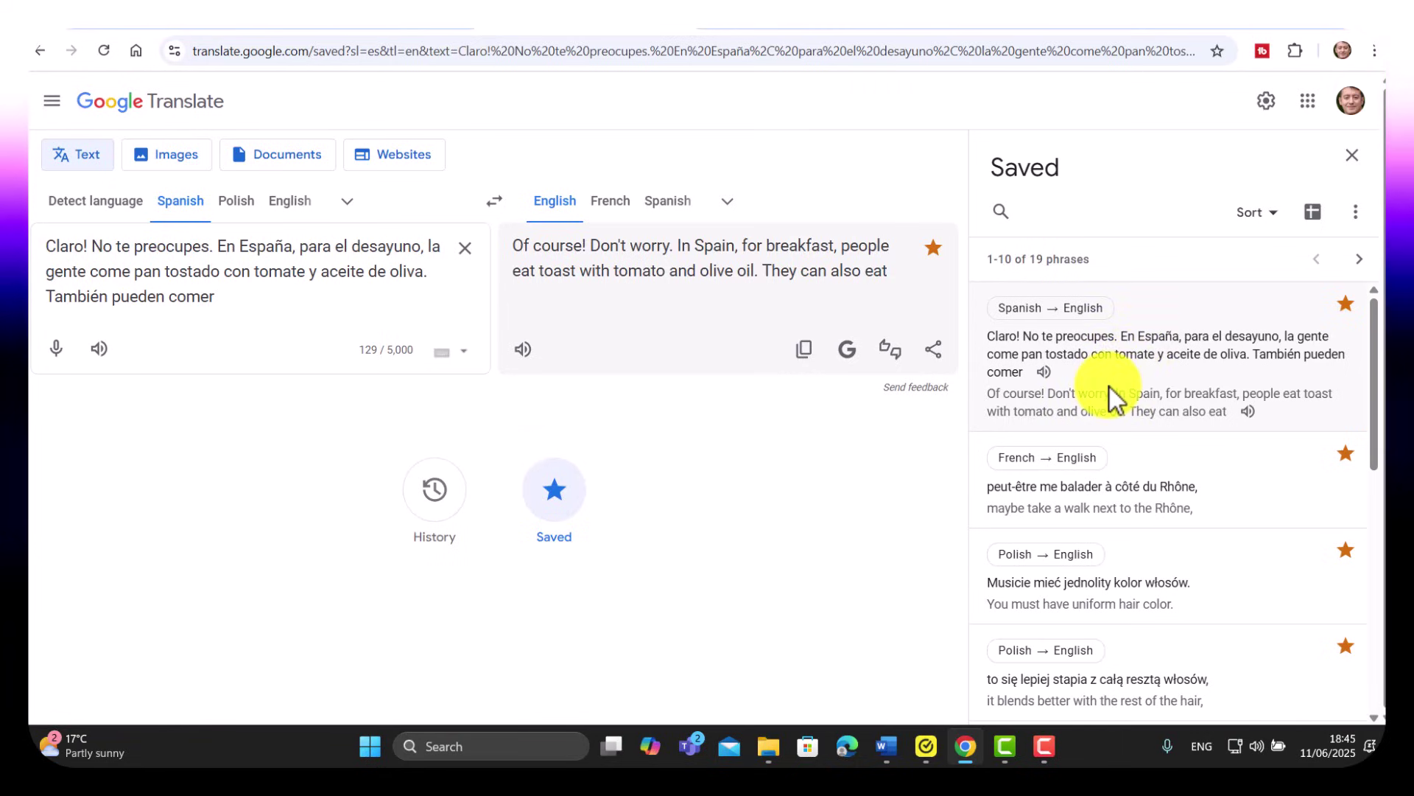
pyautogui.moveTo(1377, 343)
pyautogui.mouseDown()
pyautogui.moveTo(1374, 468)
pyautogui.moveTo(1367, 339)
pyautogui.mouseUp()
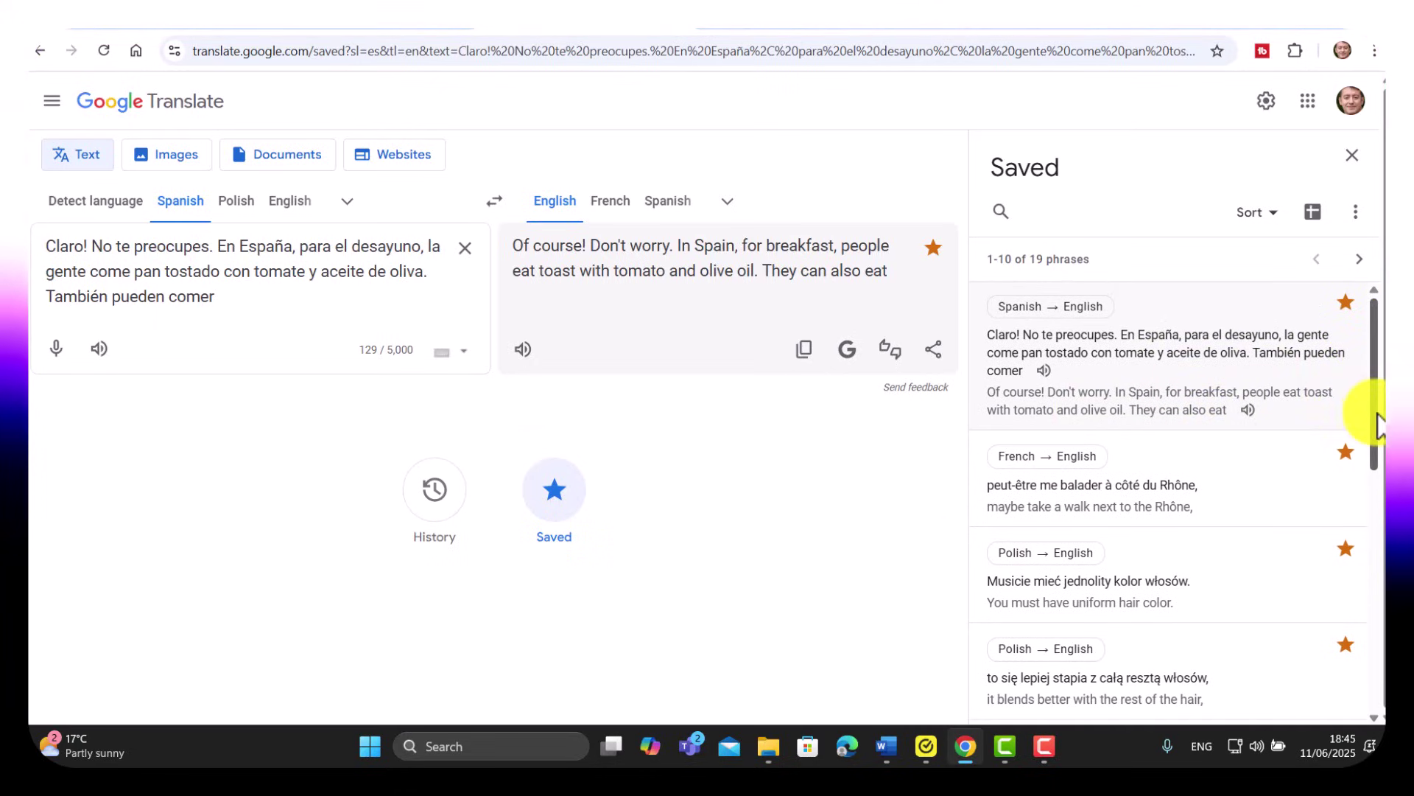
pyautogui.moveTo(1377, 423); pyautogui.dragTo(1373, 542)
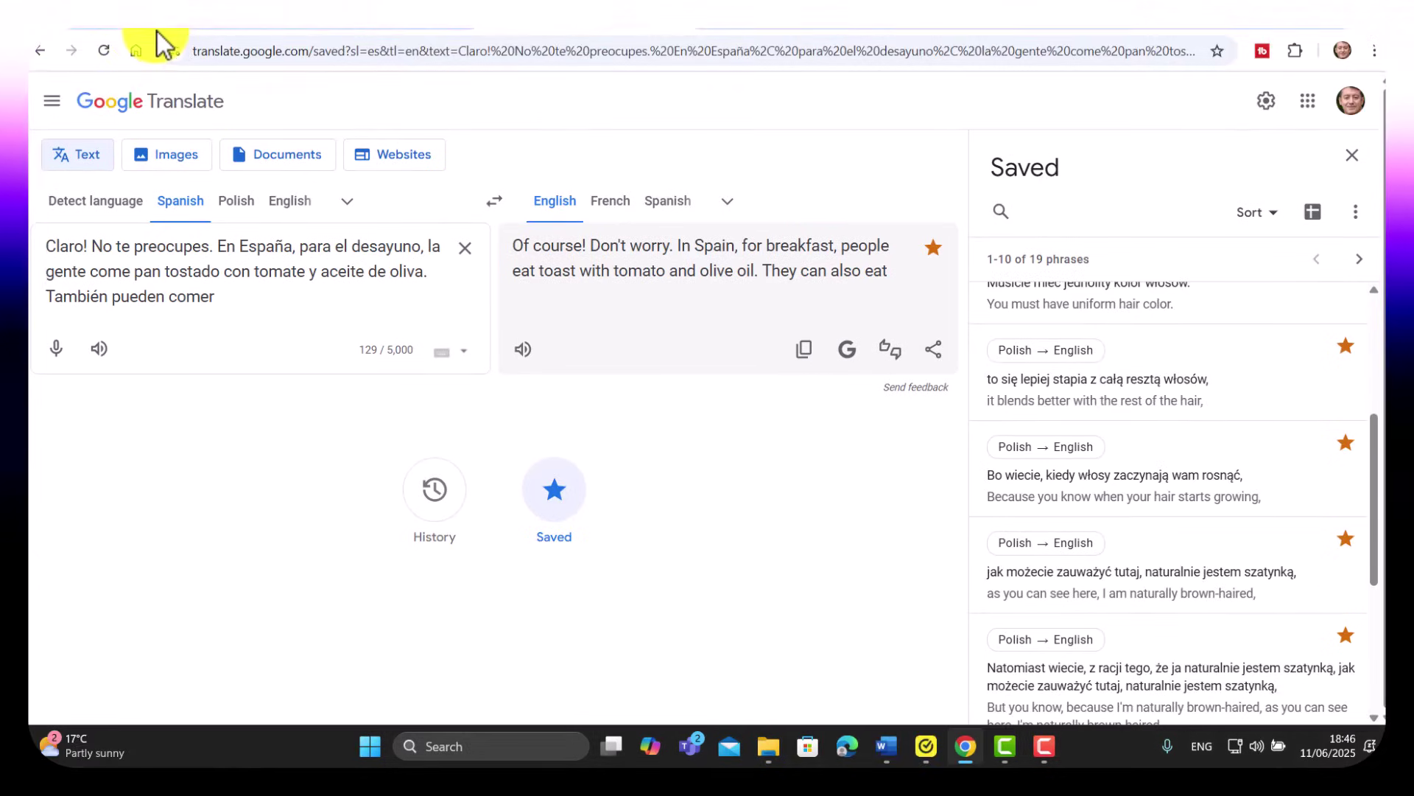
# Step: Return to the 'Vida en España vs USA' chat and scroll back through earlier replies
pyautogui.click(157, 30)
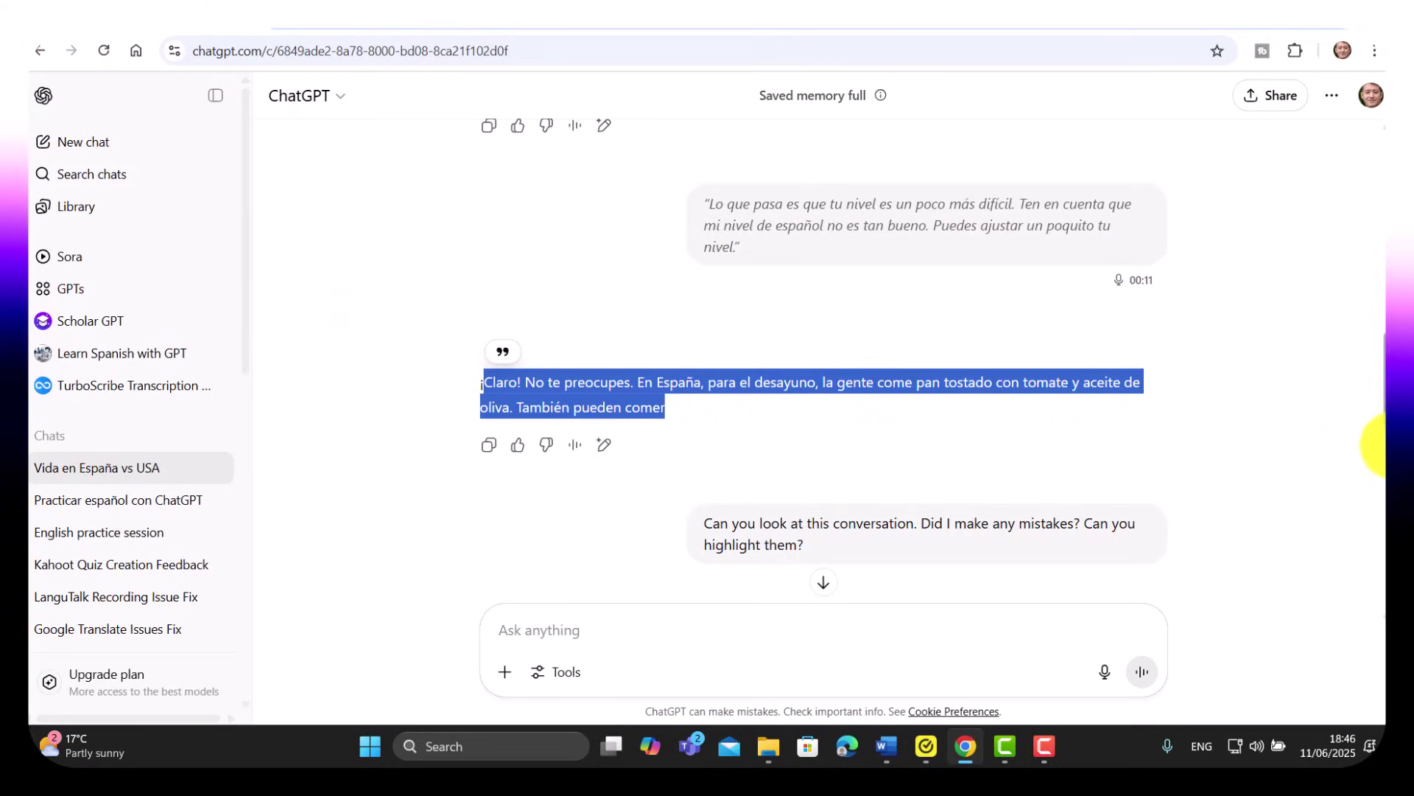
pyautogui.scroll(4, 1384, 431)
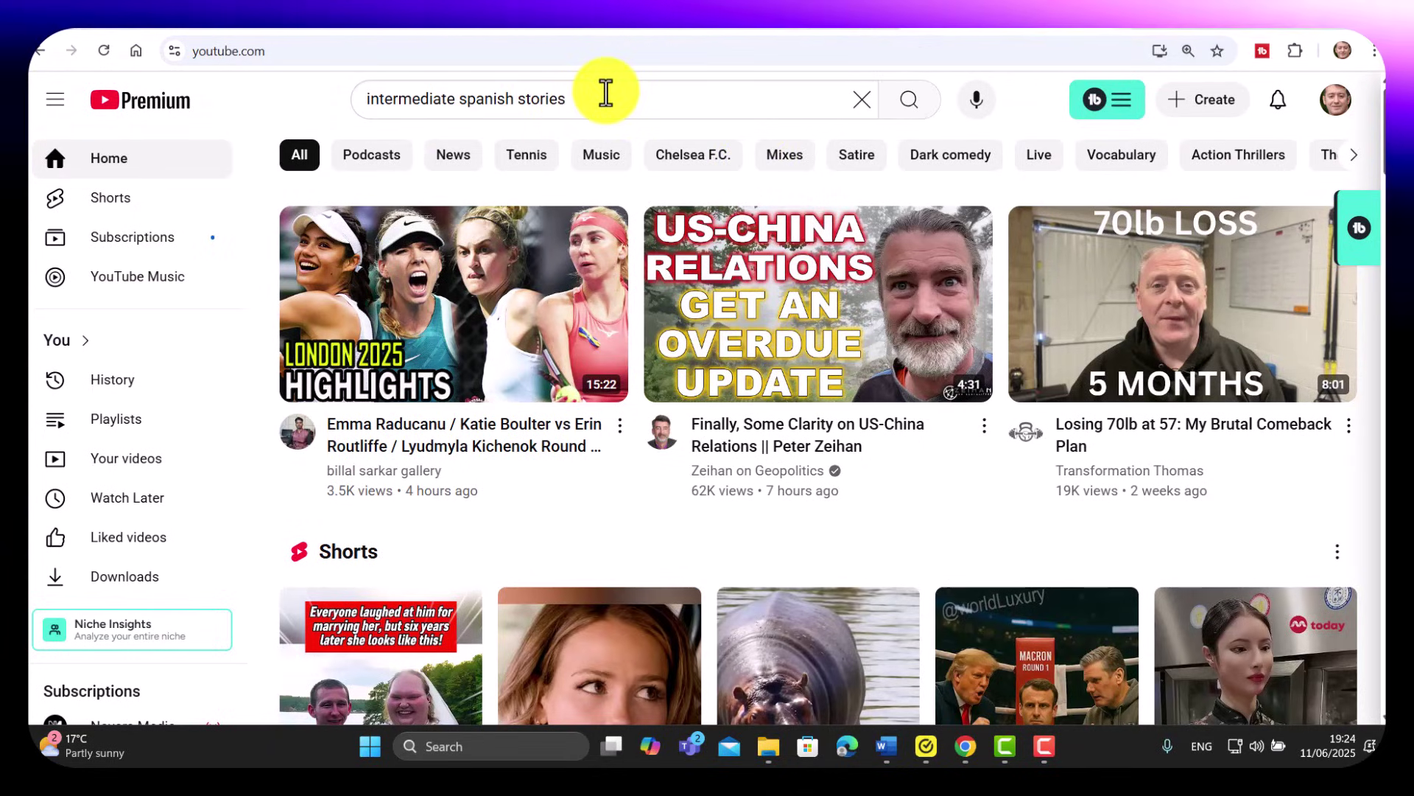
# Step: Search YouTube for 'intermediate spanish stories' and filter results to Subtitles/CC
pyautogui.click(604, 93)
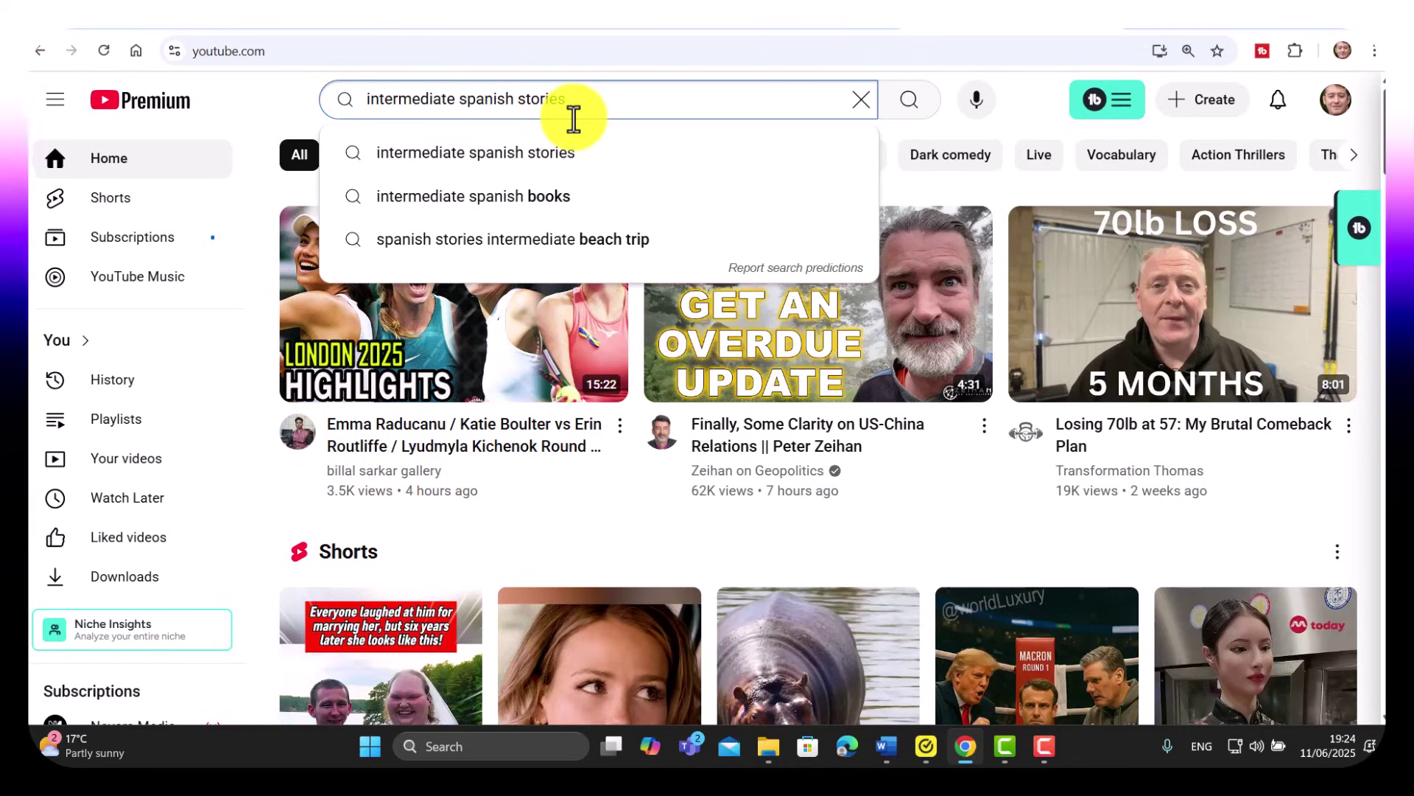
pyautogui.press('Return')
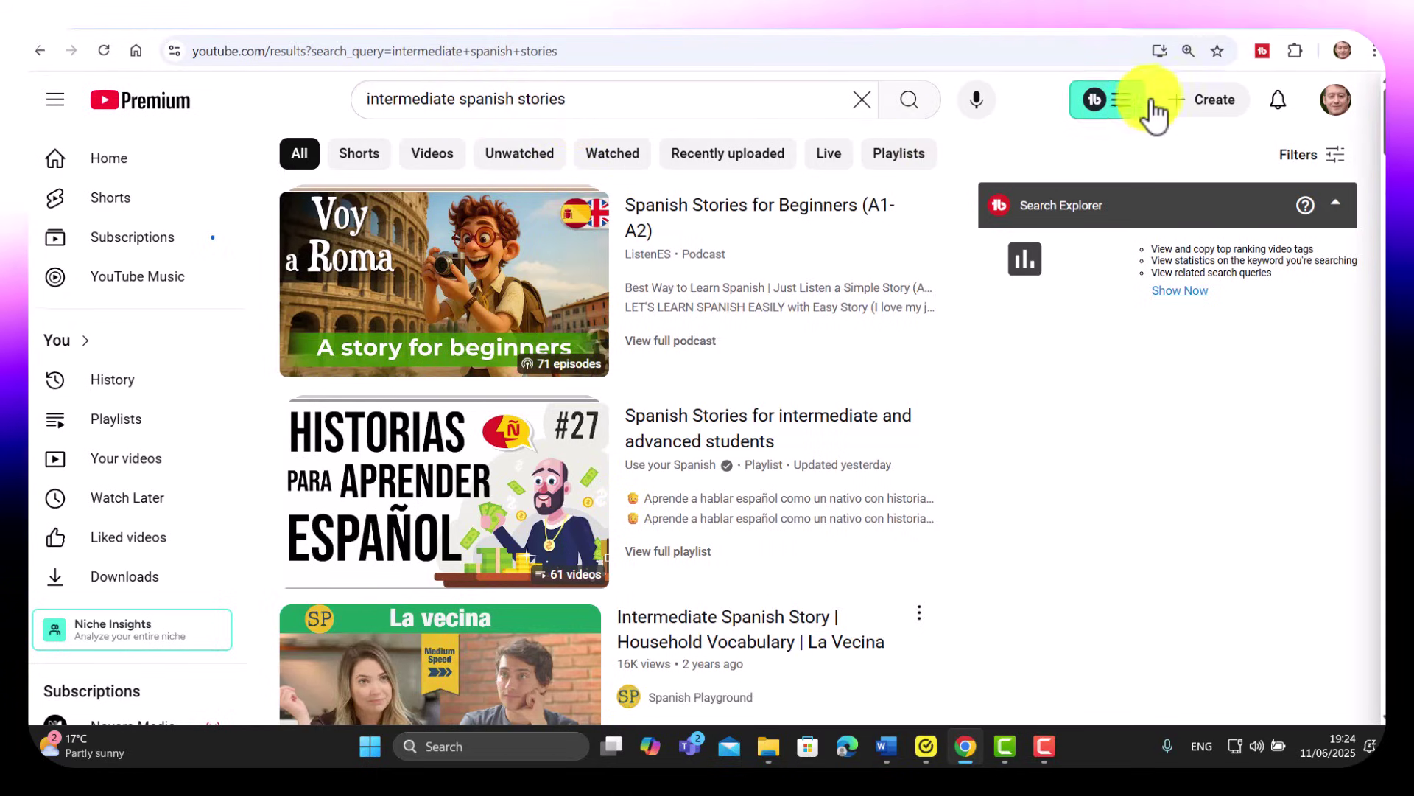
pyautogui.click(1330, 156)
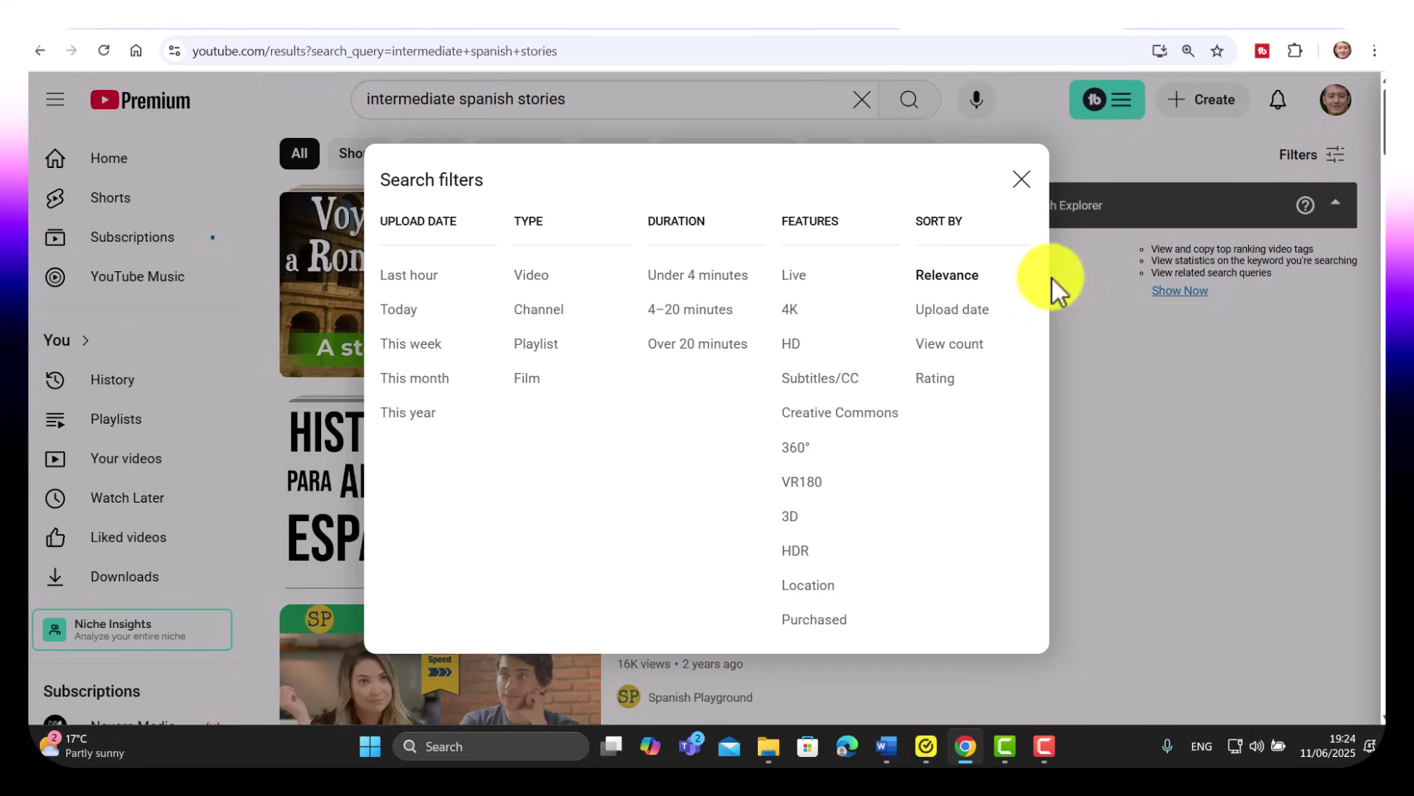
pyautogui.click(794, 379)
pyautogui.scroll(-6, 785, 353)
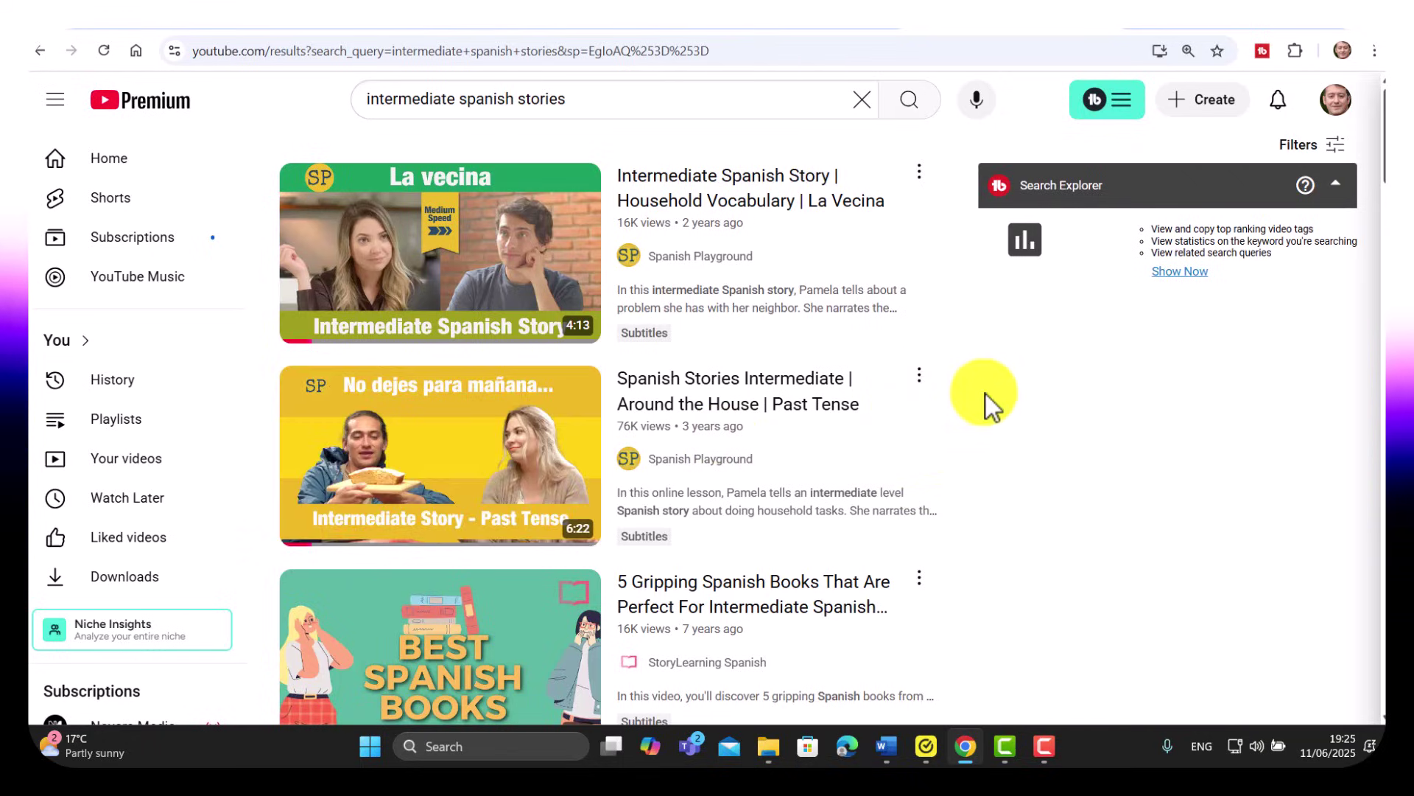
# Step: Open the La Vecina story video, pause it, and expand its description
pyautogui.click(415, 227)
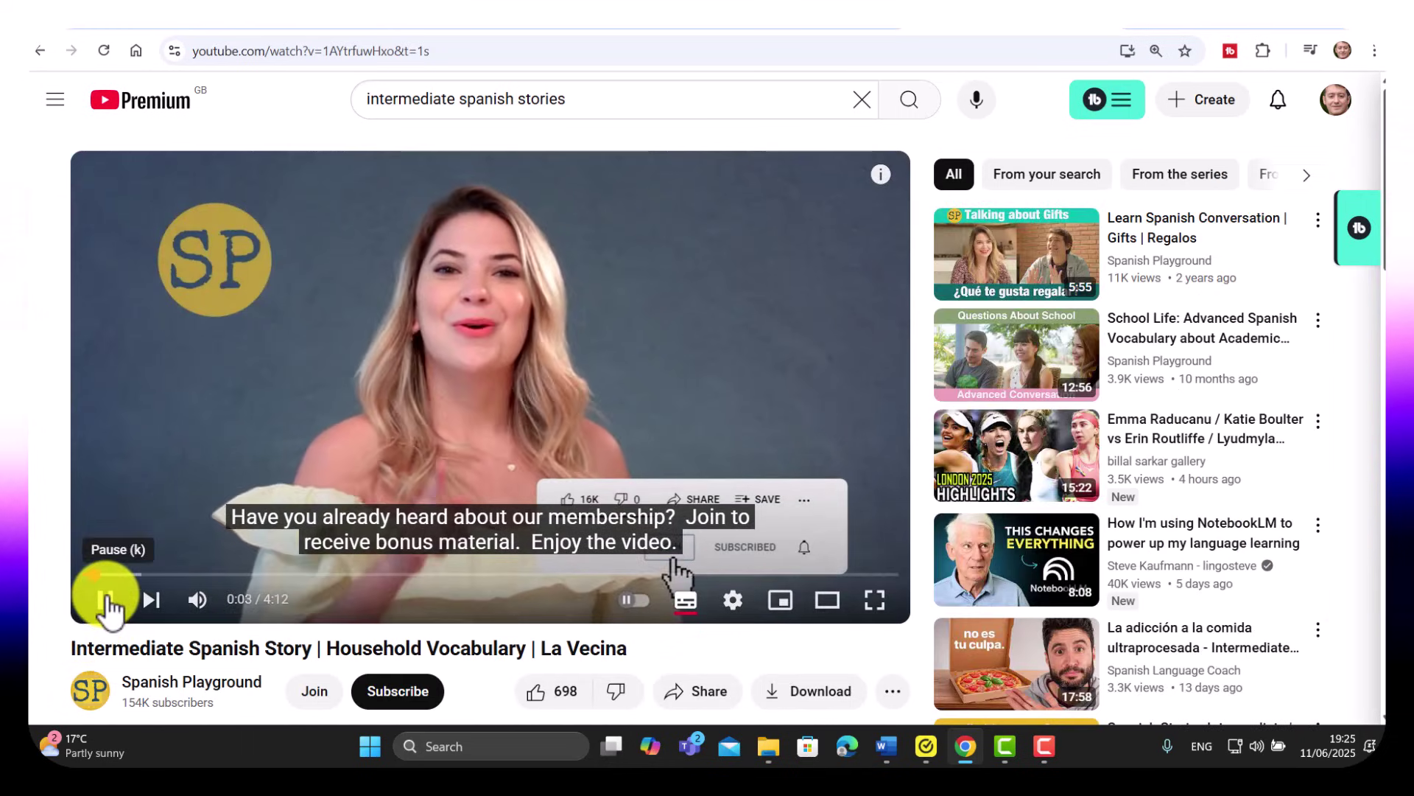
pyautogui.click(105, 599)
pyautogui.scroll(-5, 1372, 157)
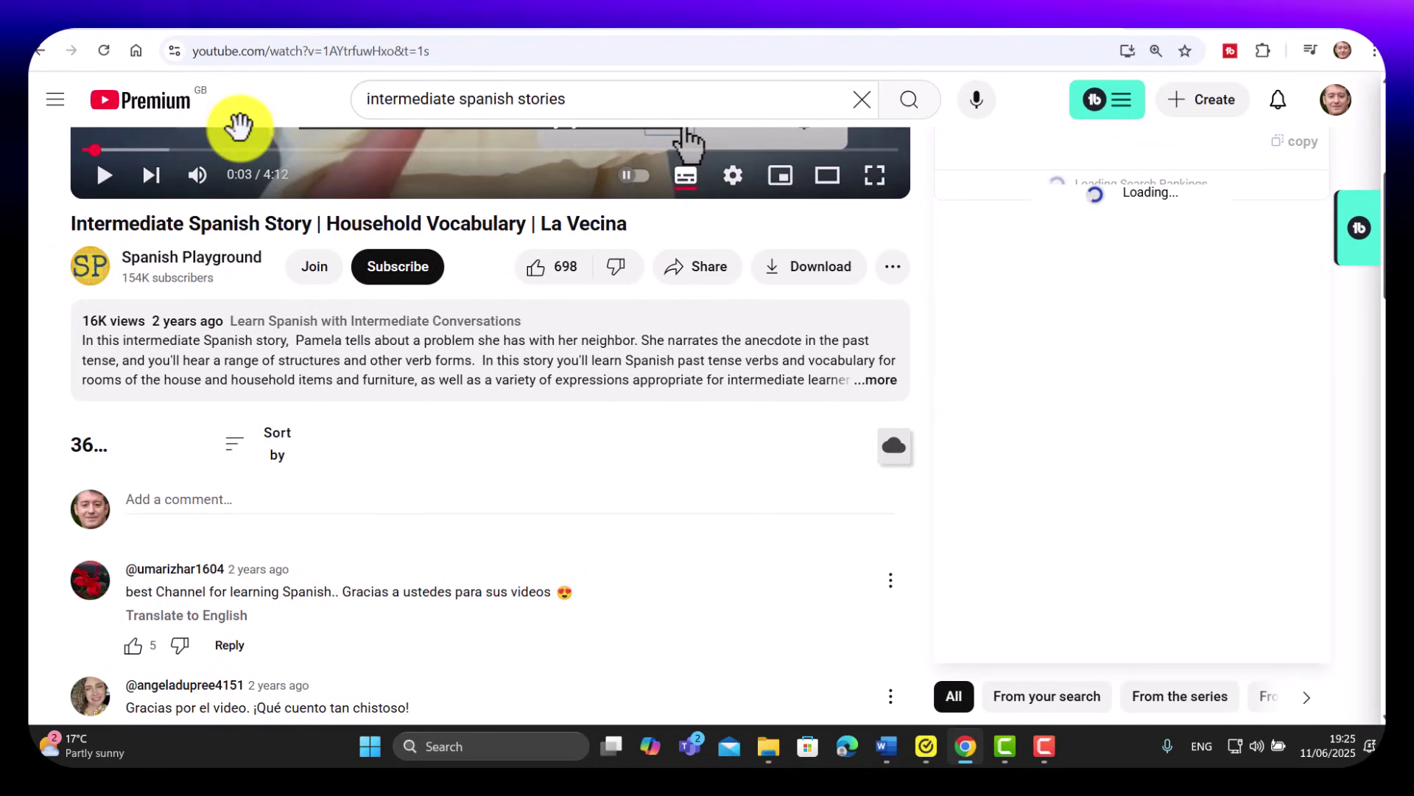
pyautogui.click(877, 390)
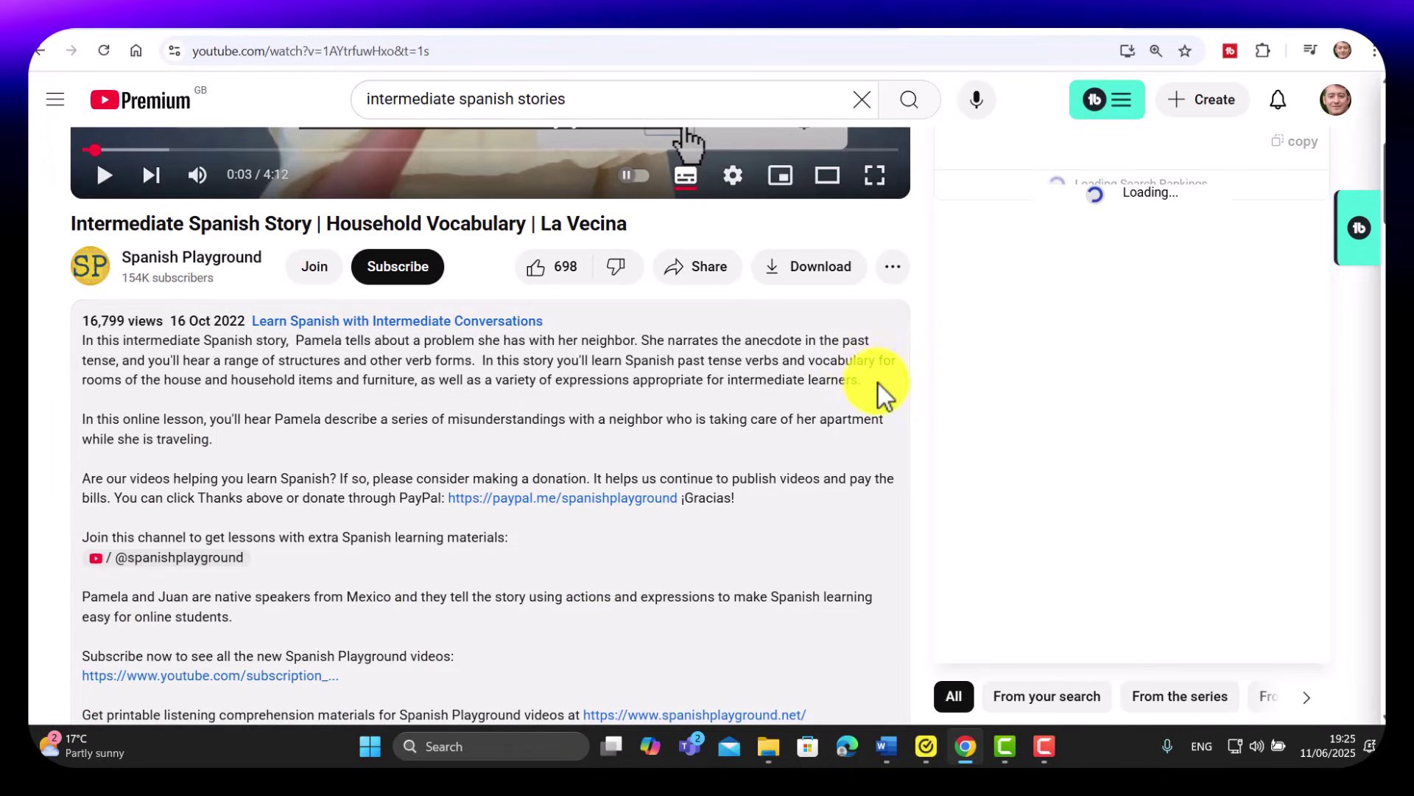
pyautogui.scroll(-9, 1357, 221)
pyautogui.scroll(-5, 1377, 303)
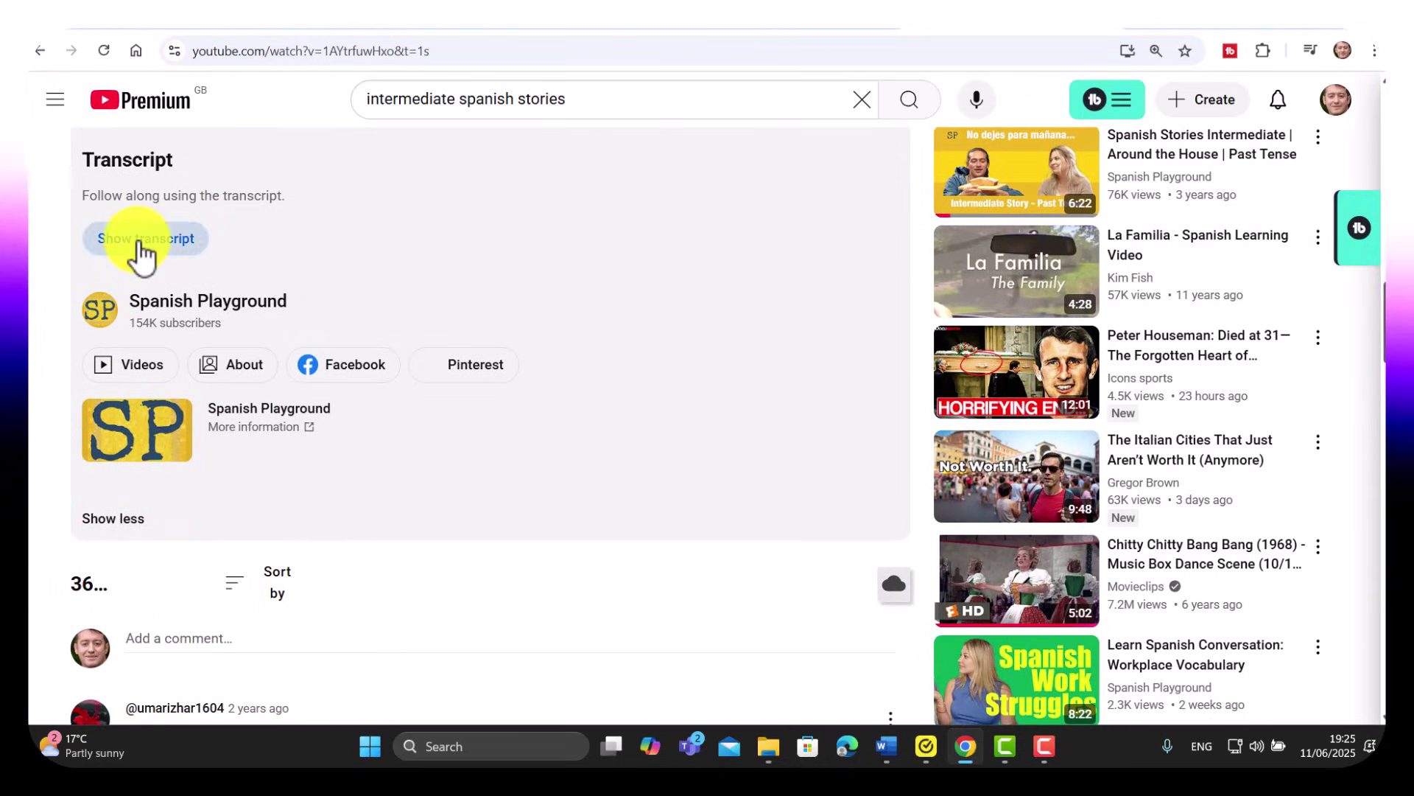
# Step: Copy the whole La Vecina transcript with timestamps hidden and switch to ChatGPT
pyautogui.click(140, 243)
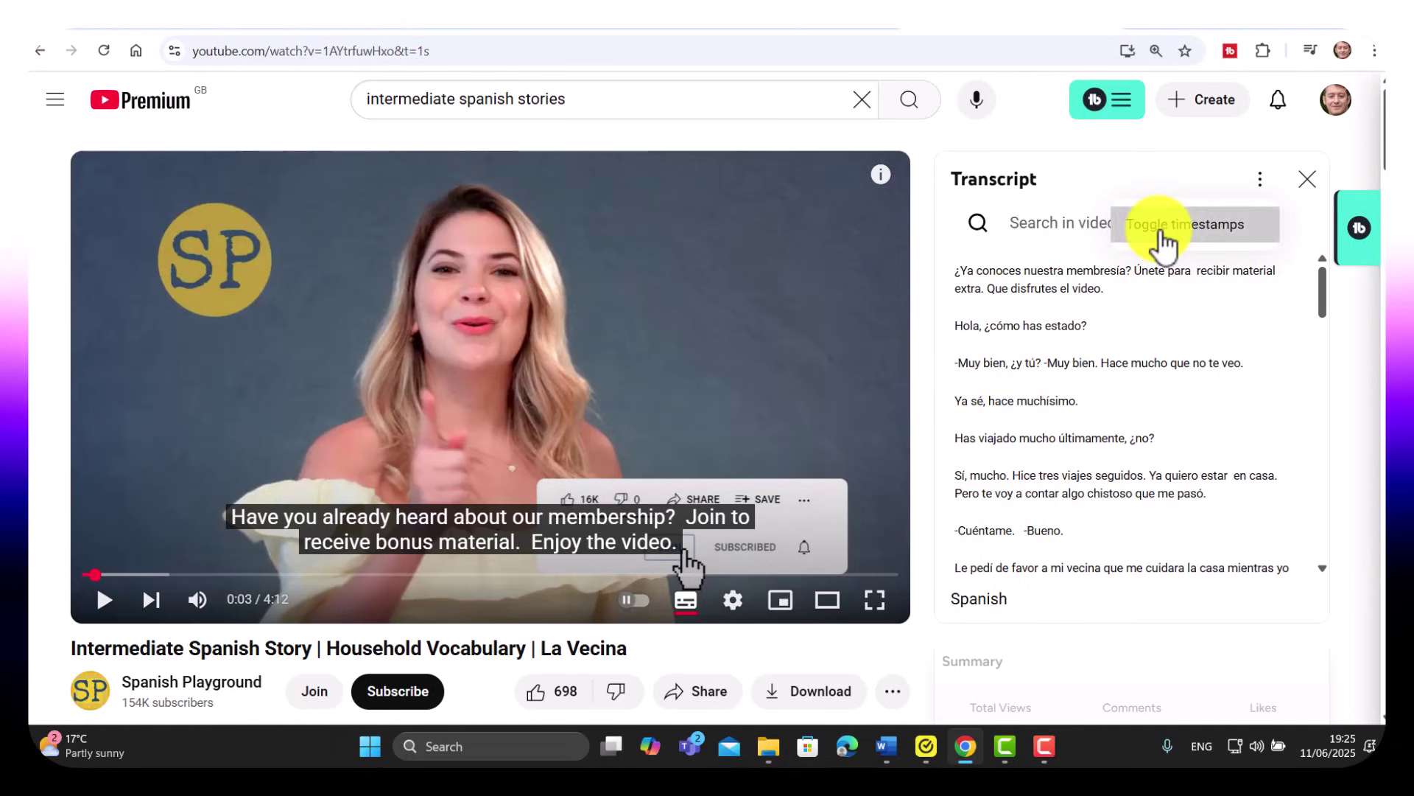
pyautogui.click(1164, 235)
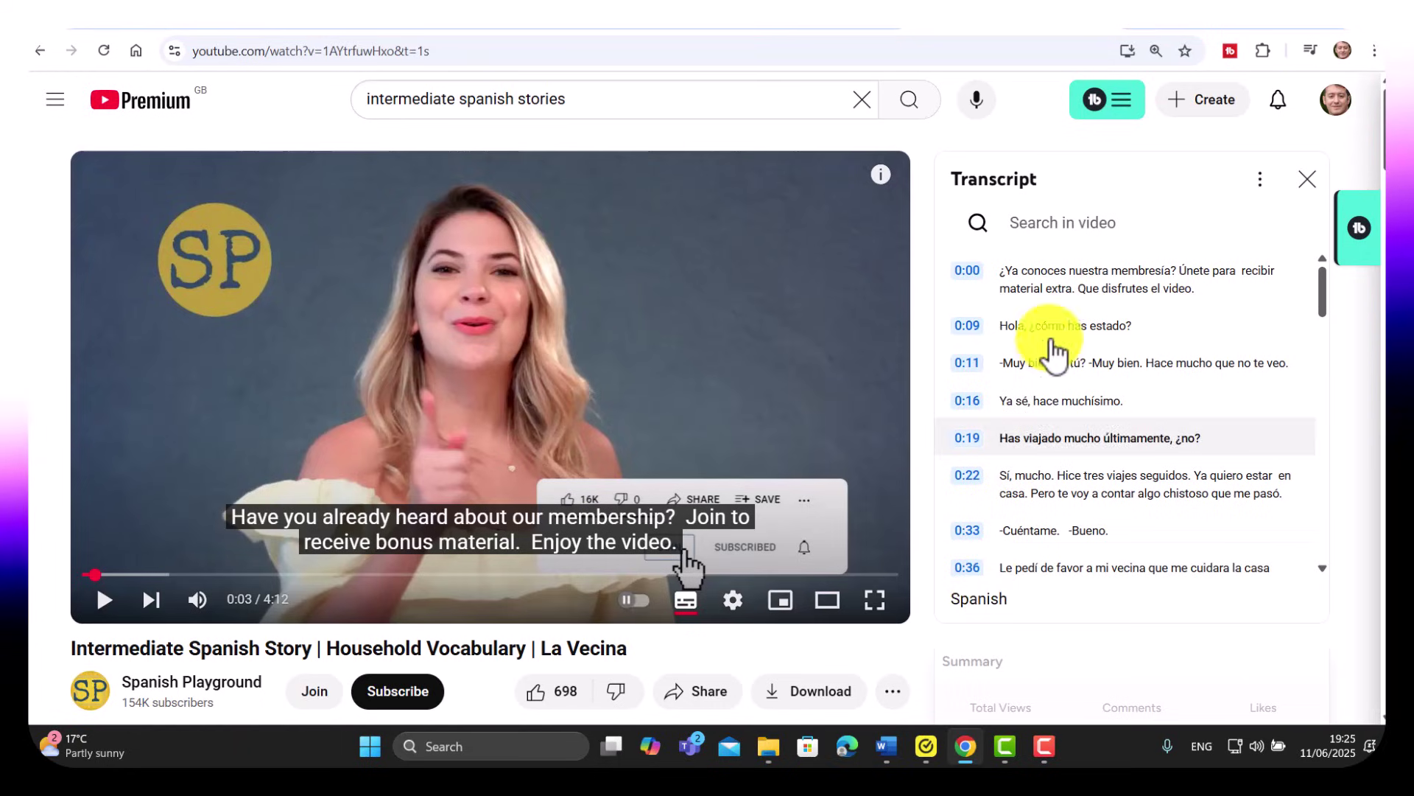
pyautogui.click(1261, 186)
pyautogui.click(1202, 234)
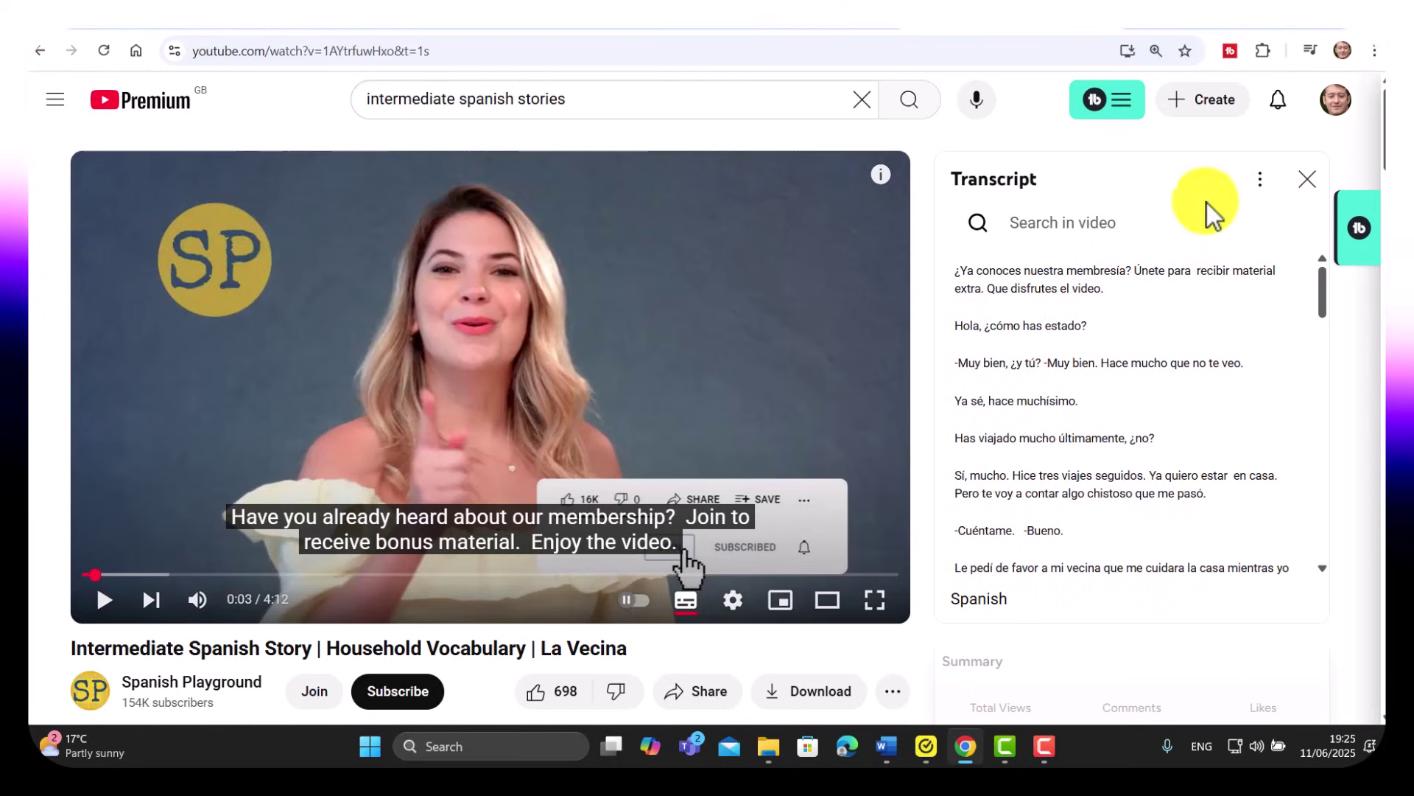
pyautogui.moveTo(943, 278); pyautogui.dragTo(1118, 581)
pyautogui.hotkey('ctrl', 'c')
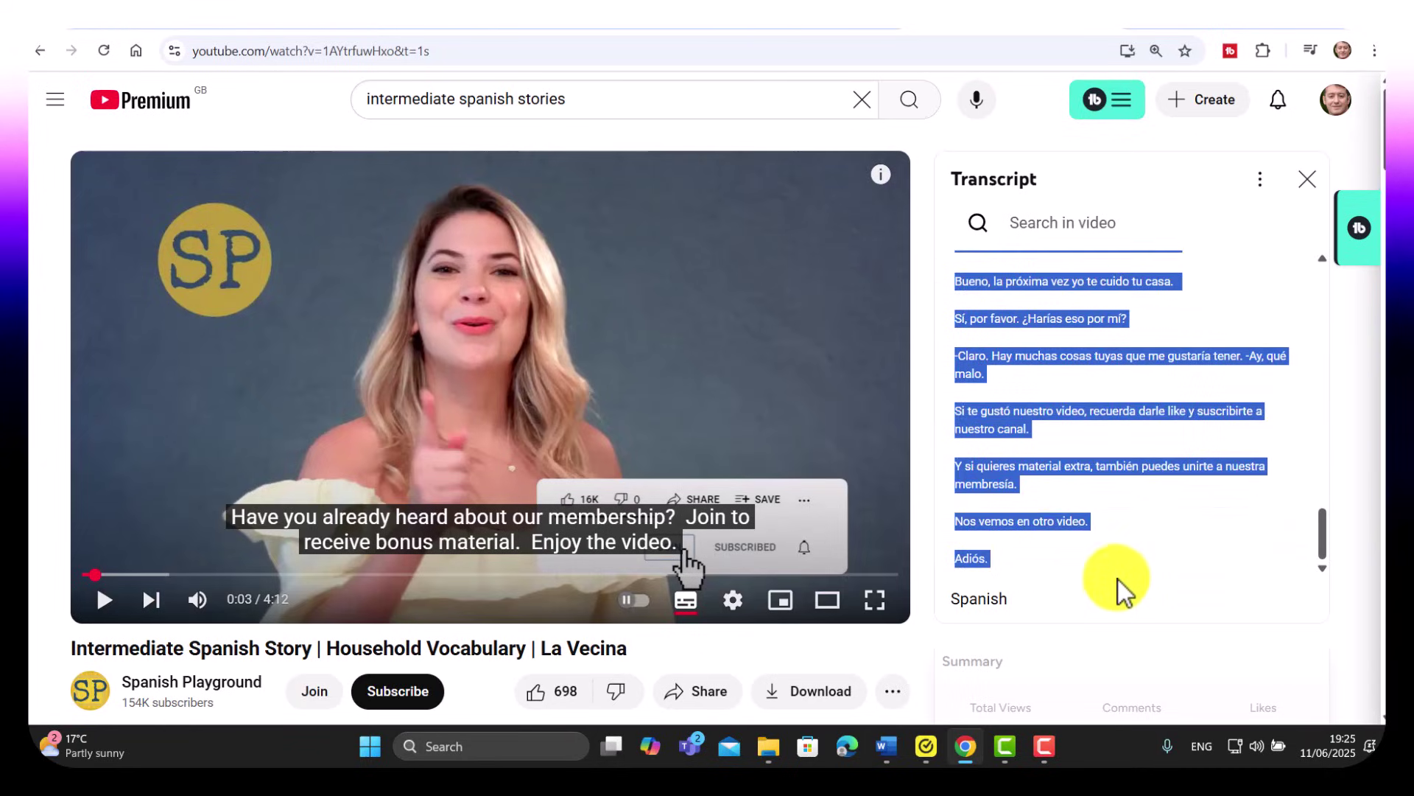
pyautogui.rightClick(1024, 333)
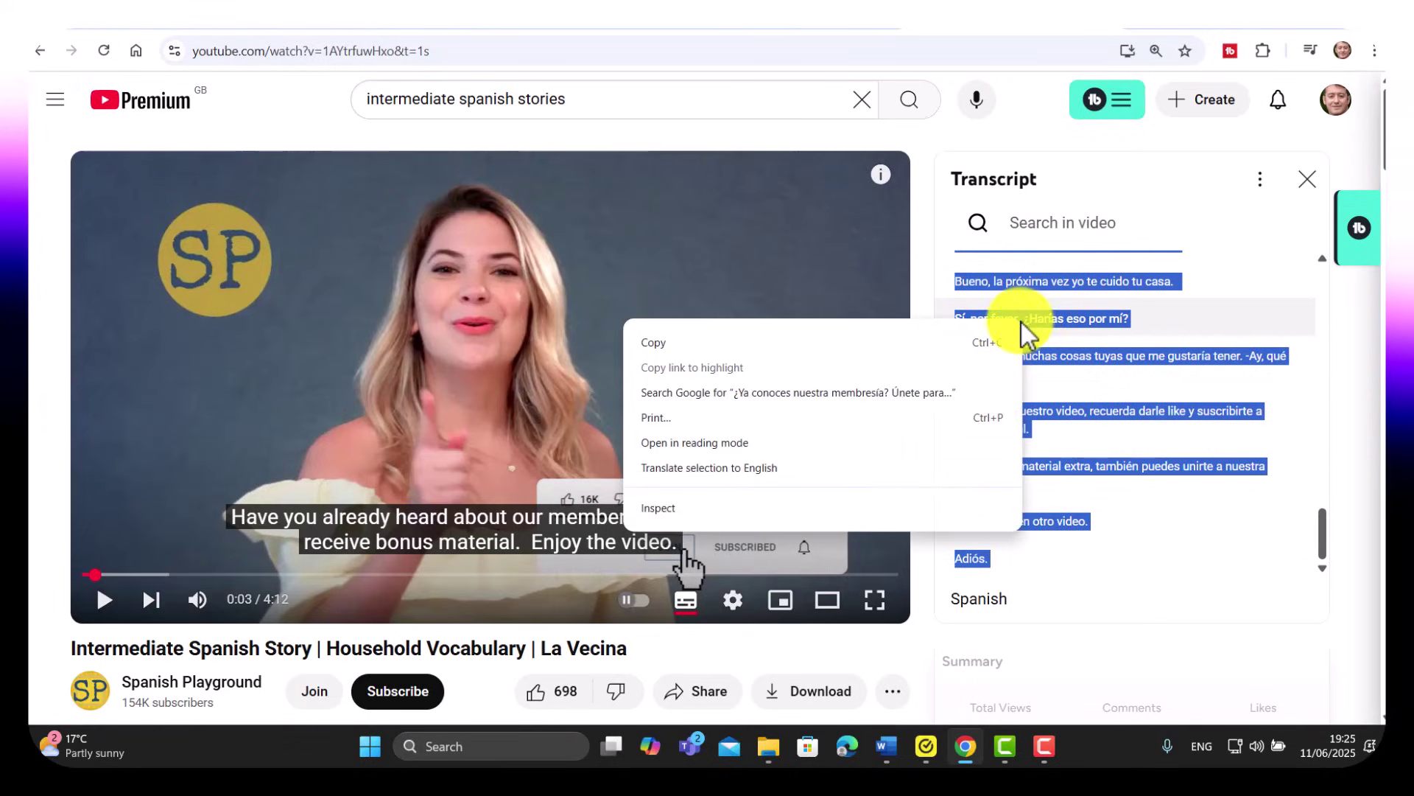
pyautogui.click(656, 344)
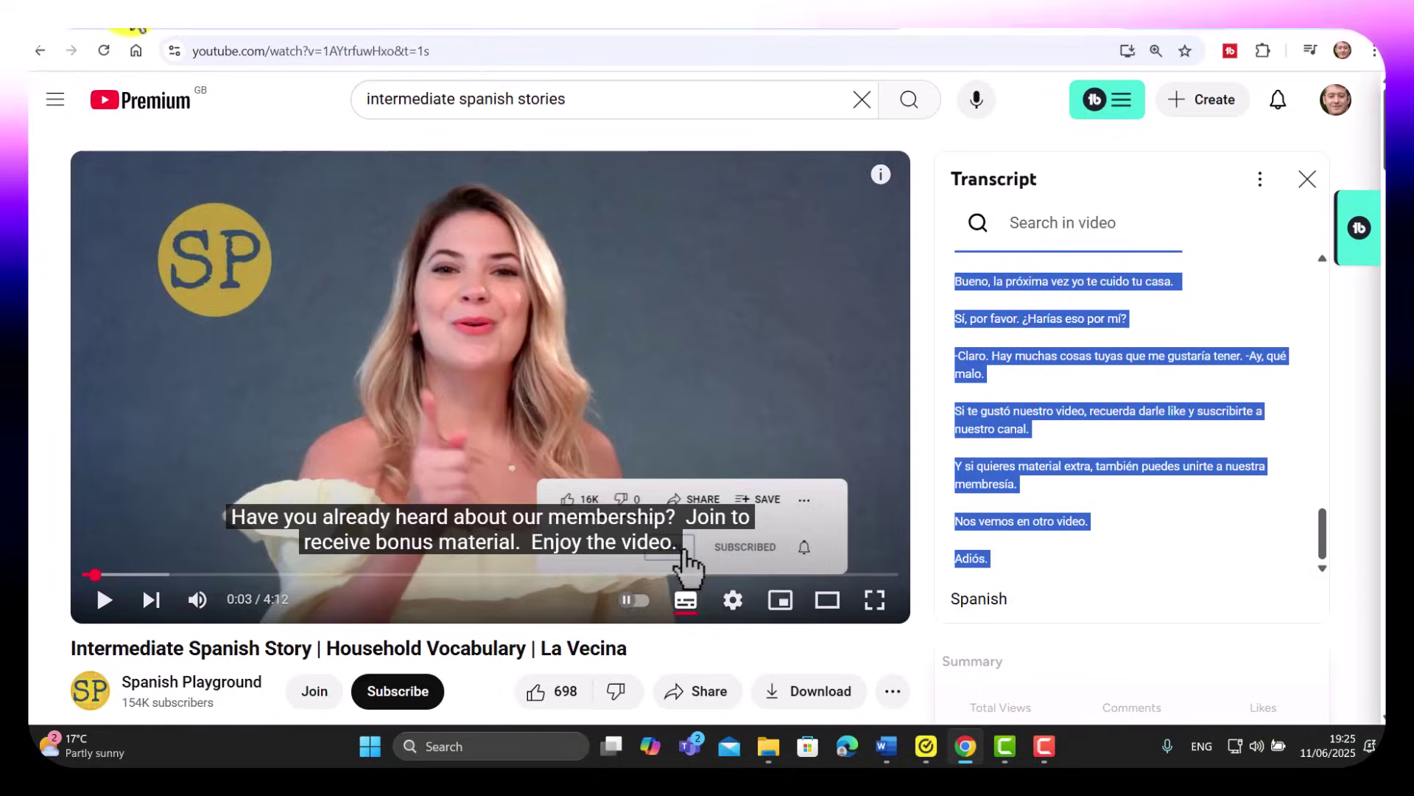
pyautogui.hotkey('ctrl', 'Tab')
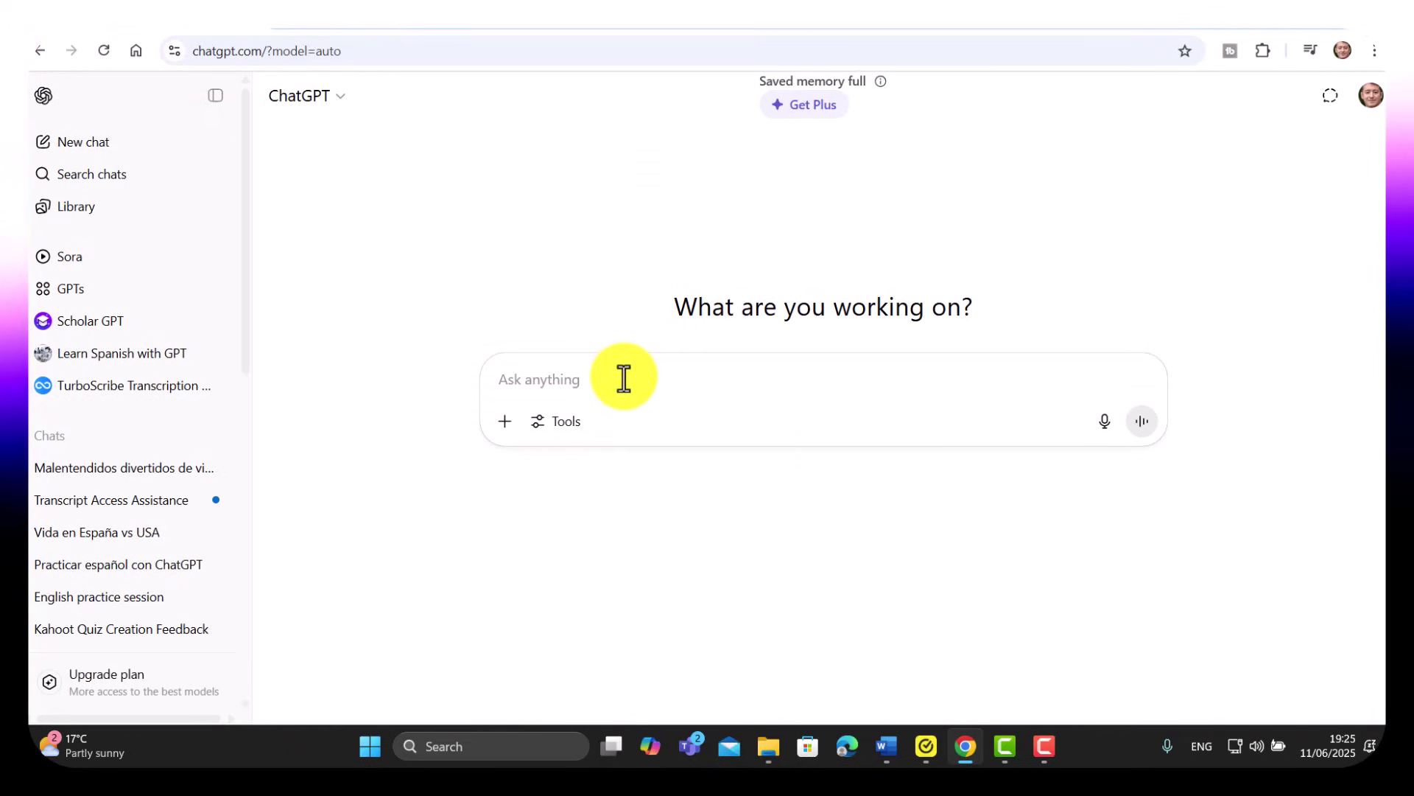
# Step: Send the La Vecina transcript and review the B1/B2 summary and class activities
pyautogui.hotkey('ctrl', 'v')
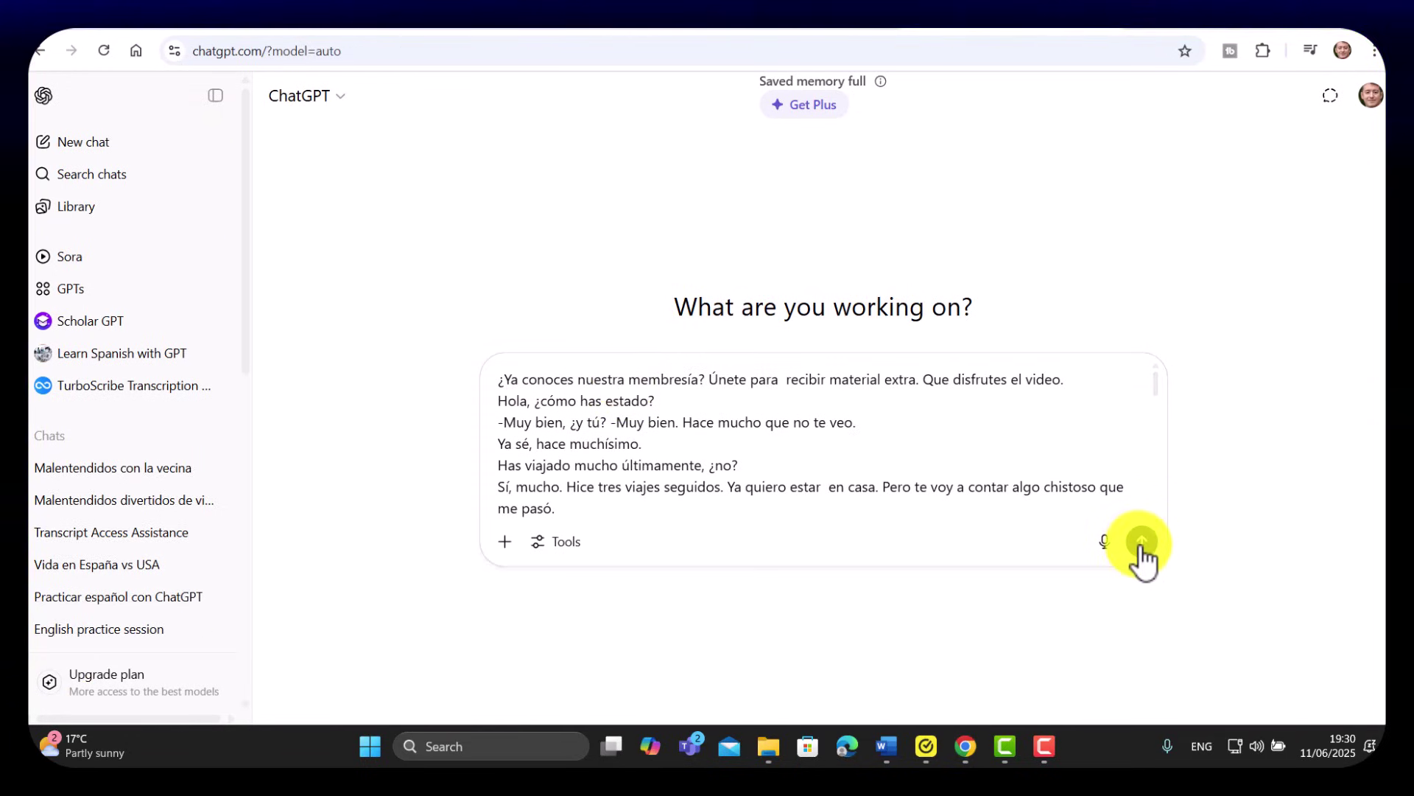
pyautogui.click(1142, 543)
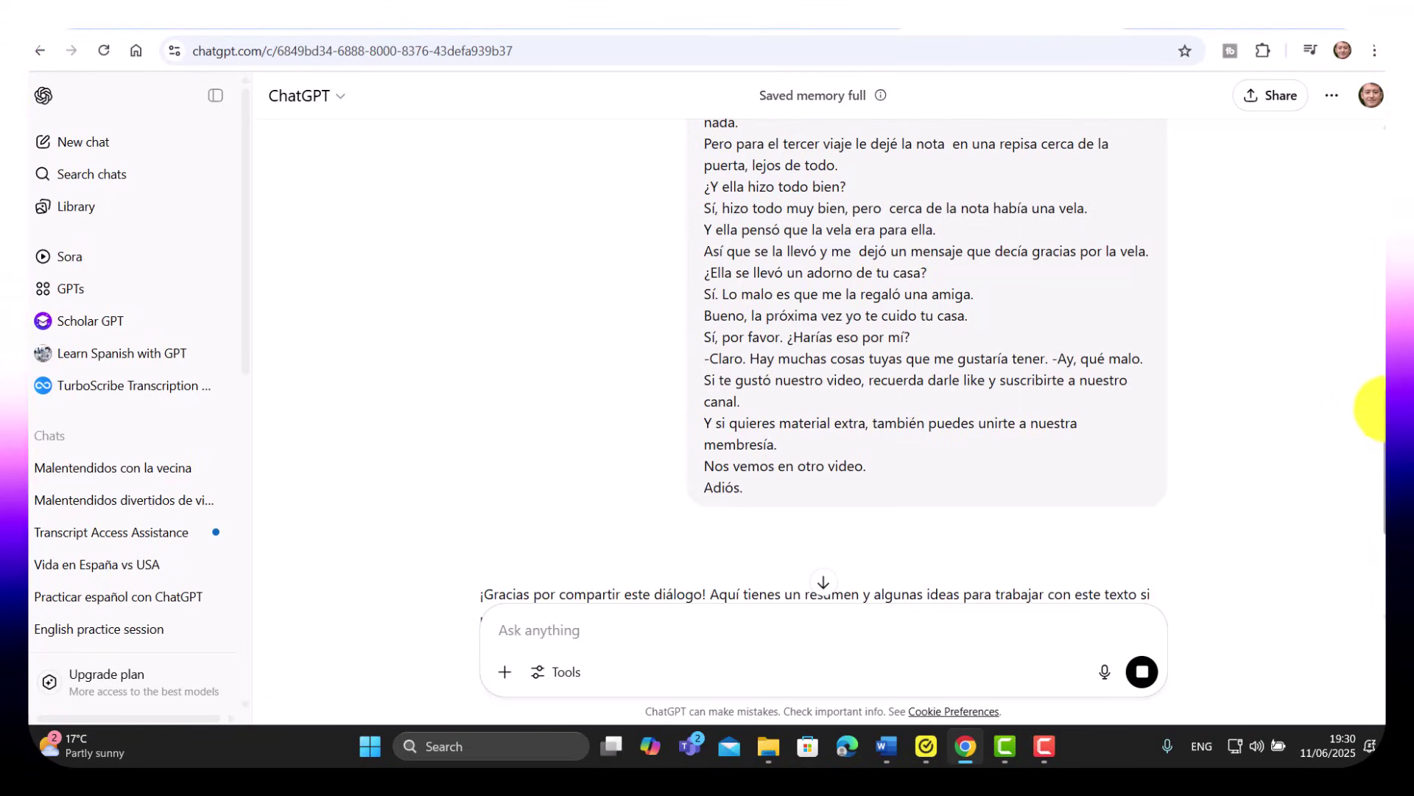
pyautogui.moveTo(1375, 409); pyautogui.dragTo(1376, 521)
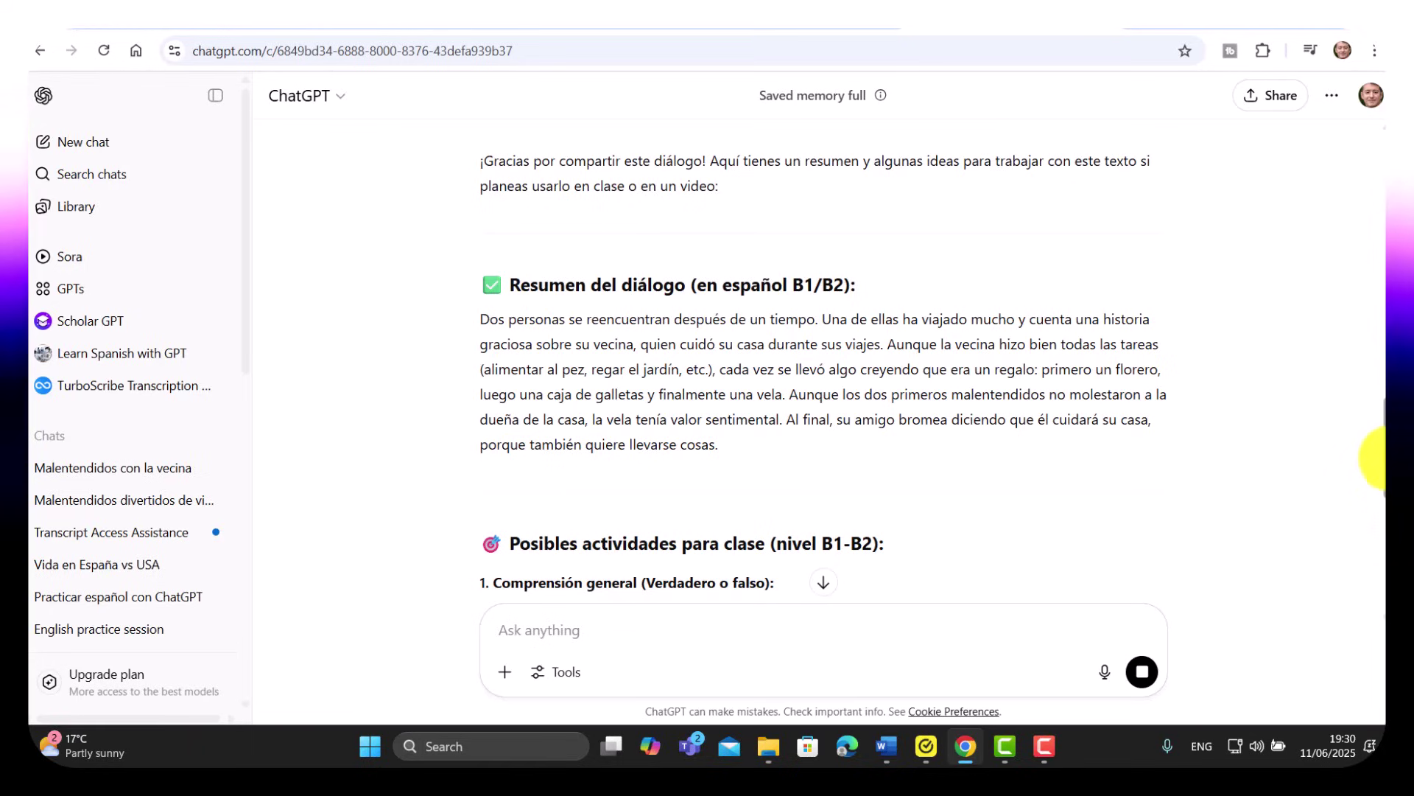
pyautogui.moveTo(1381, 454); pyautogui.dragTo(1379, 619)
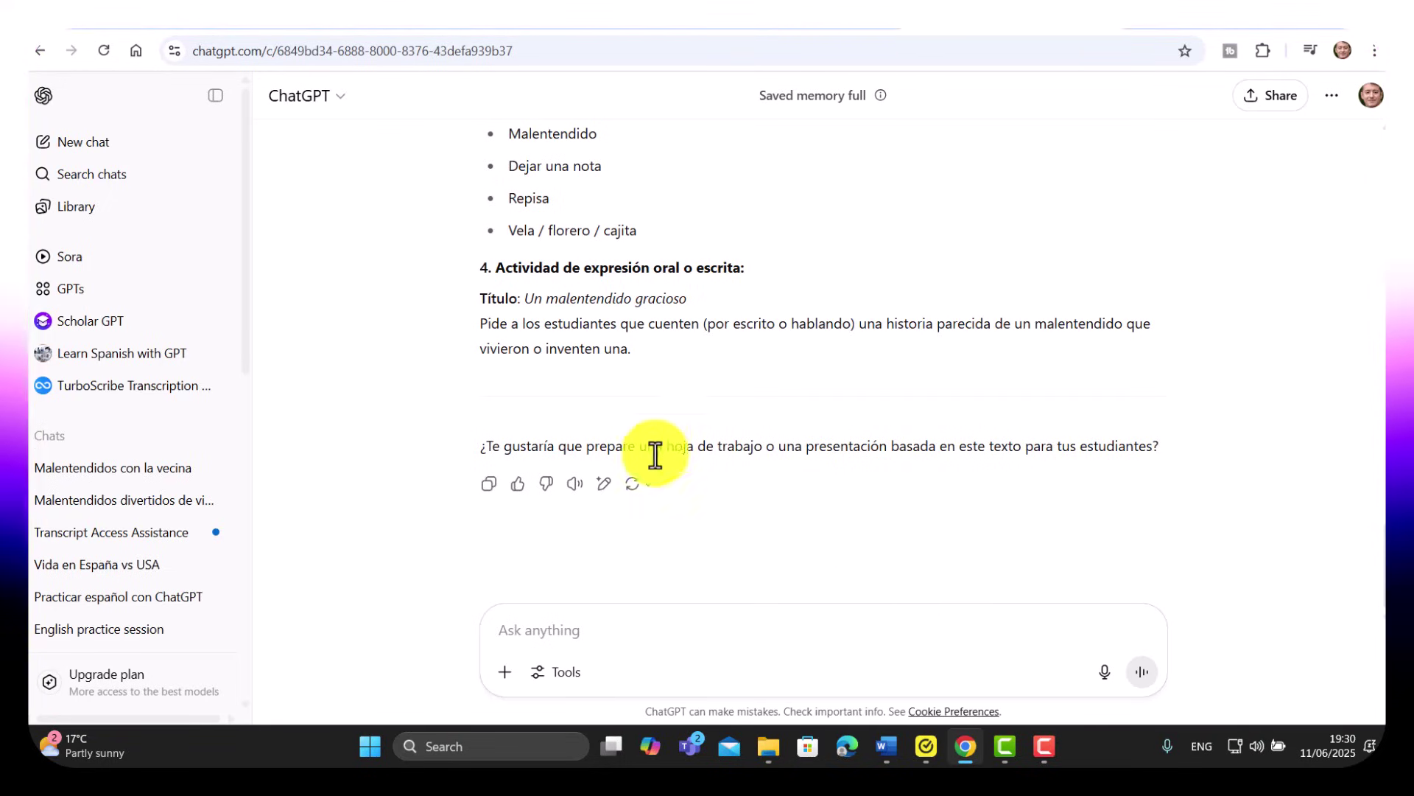
pyautogui.click(1146, 673)
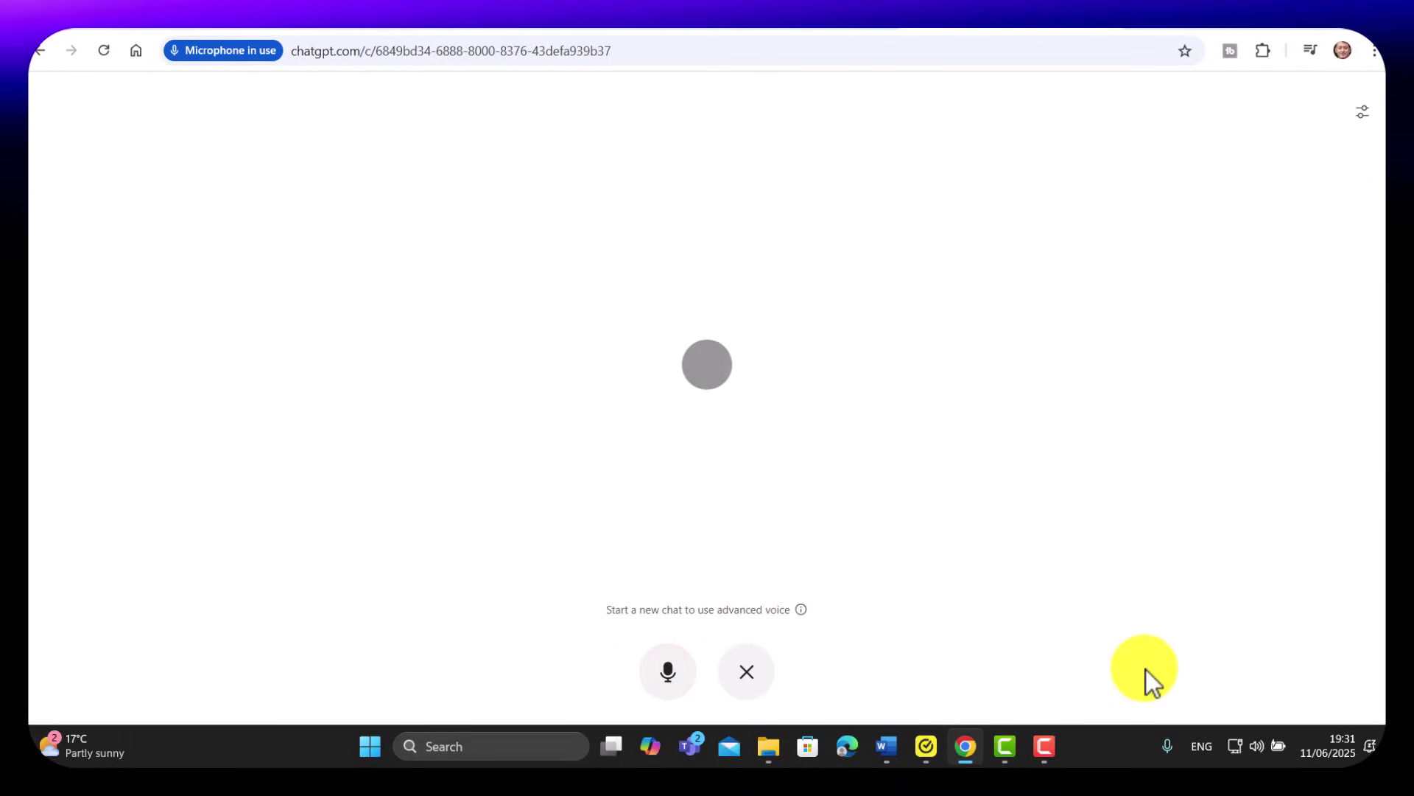